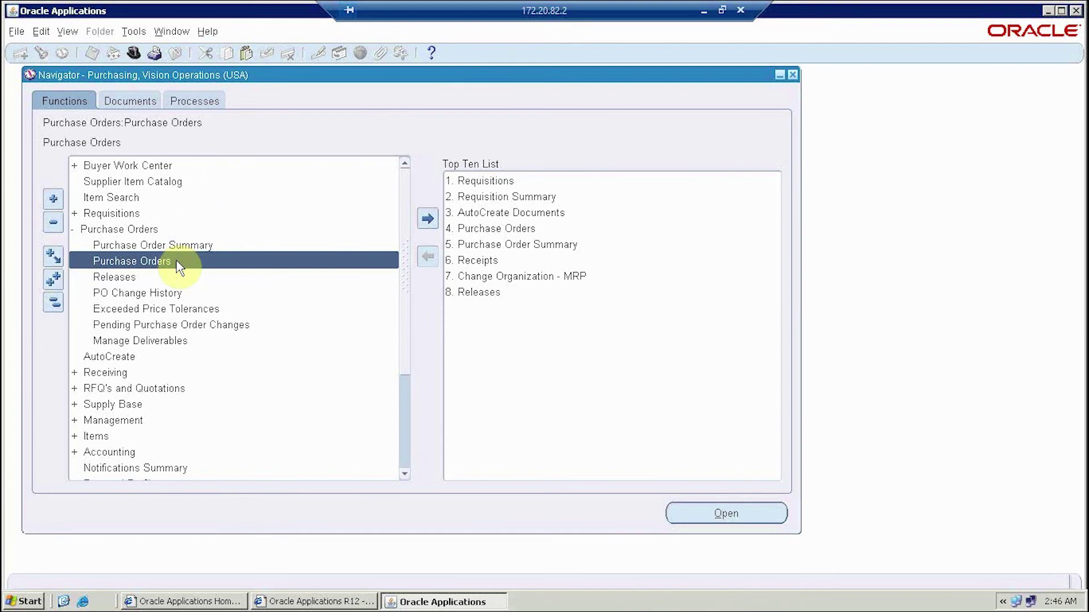
# Open a new Purchase Orders form for Vision Operations from the Purchasing navigator.
pyautogui.doubleClick(177, 262)
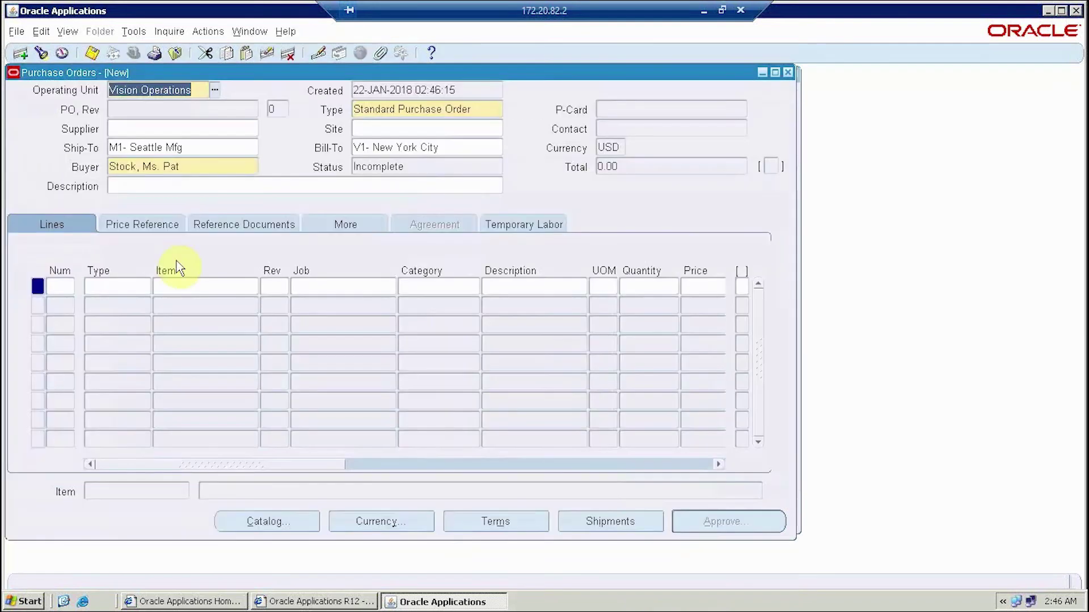
# Move the new purchase order window down and to the right.
pyautogui.moveTo(195, 68); pyautogui.dragTo(301, 79)
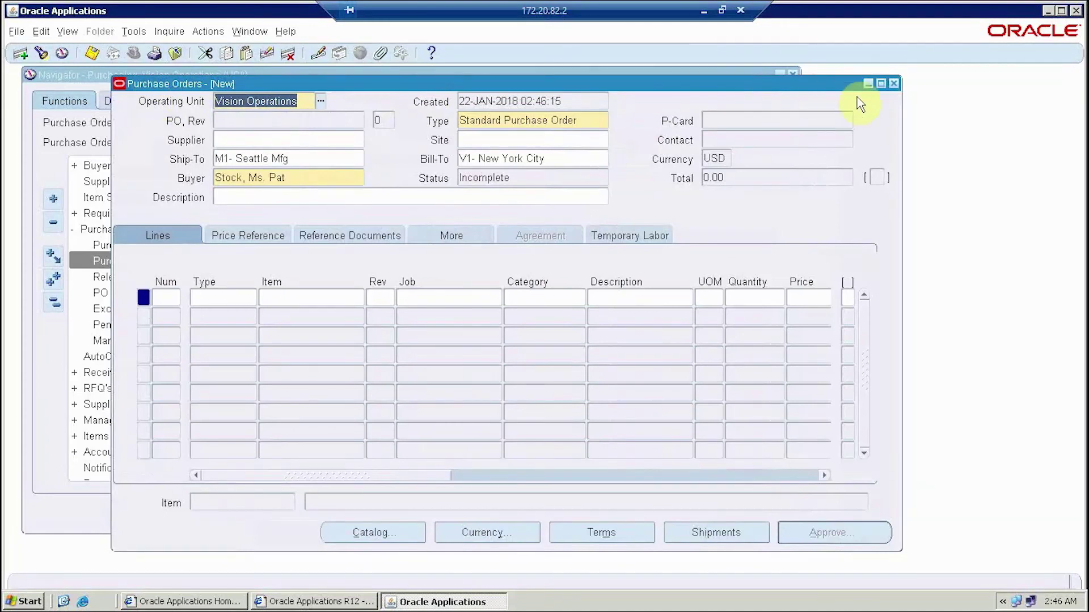
# Enter supplier Advanced Network Devices with supplier site SANTA CLARA-ERS.
pyautogui.click(232, 138)
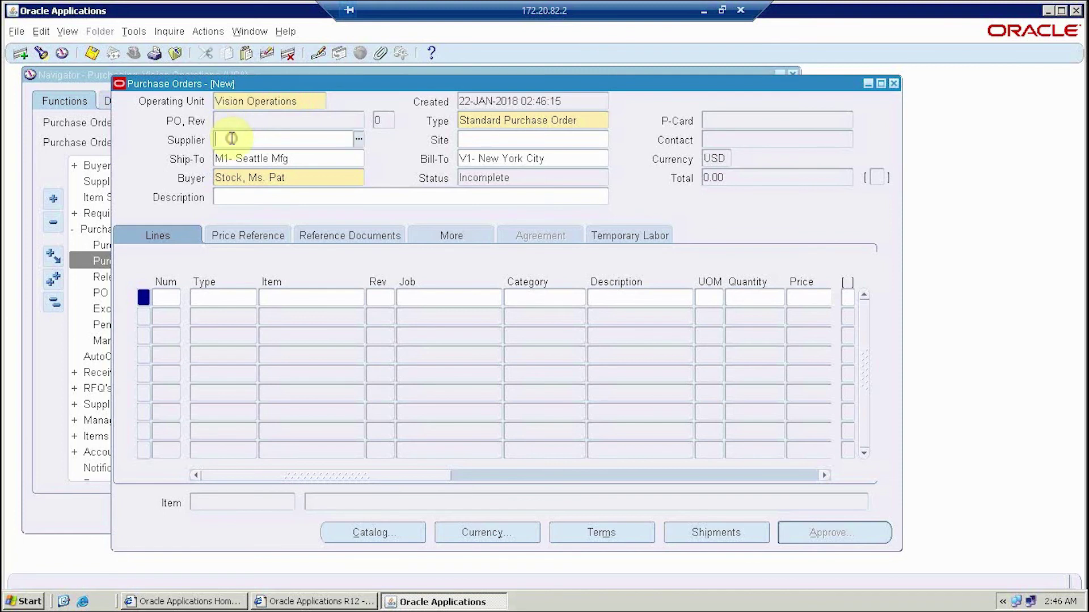
pyautogui.write('Advance')
pyautogui.press('Tab')
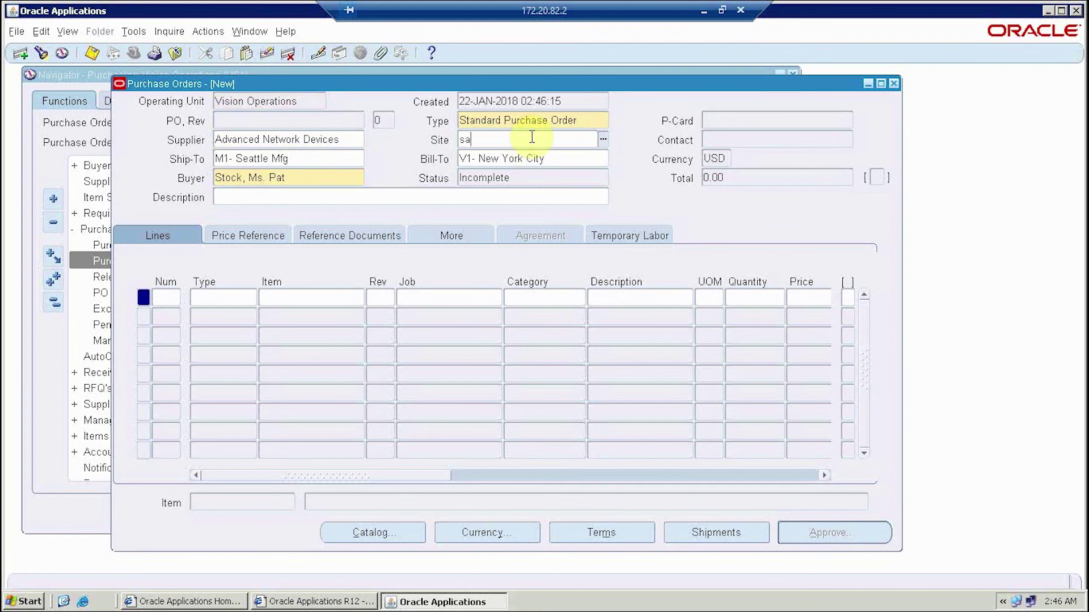
pyautogui.write('santa')
pyautogui.press('Tab')
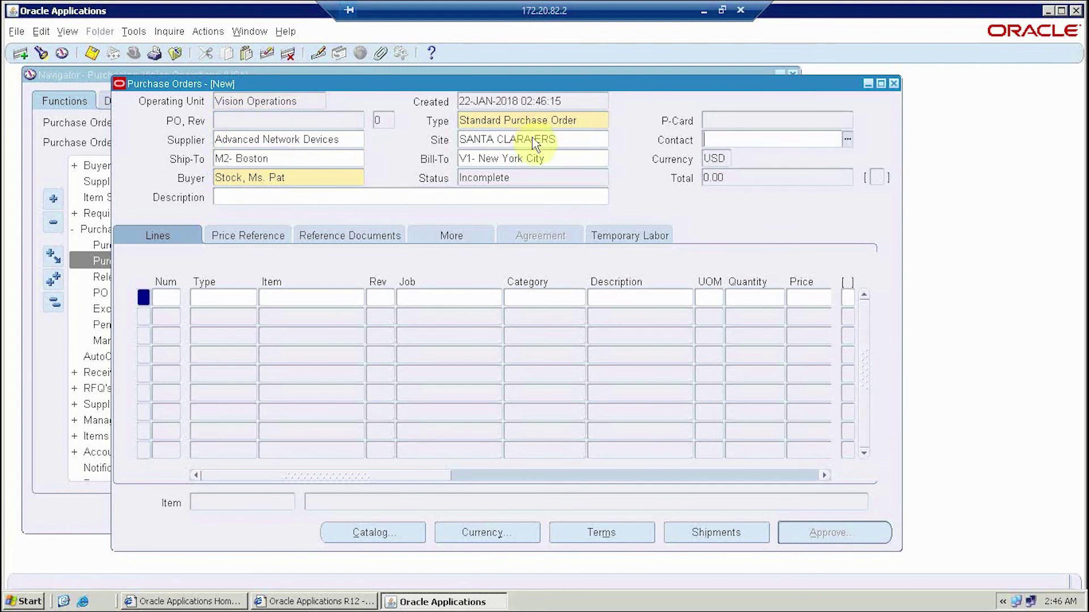
# Pick a document type from the list and set the order description to Test.
pyautogui.click(591, 119)
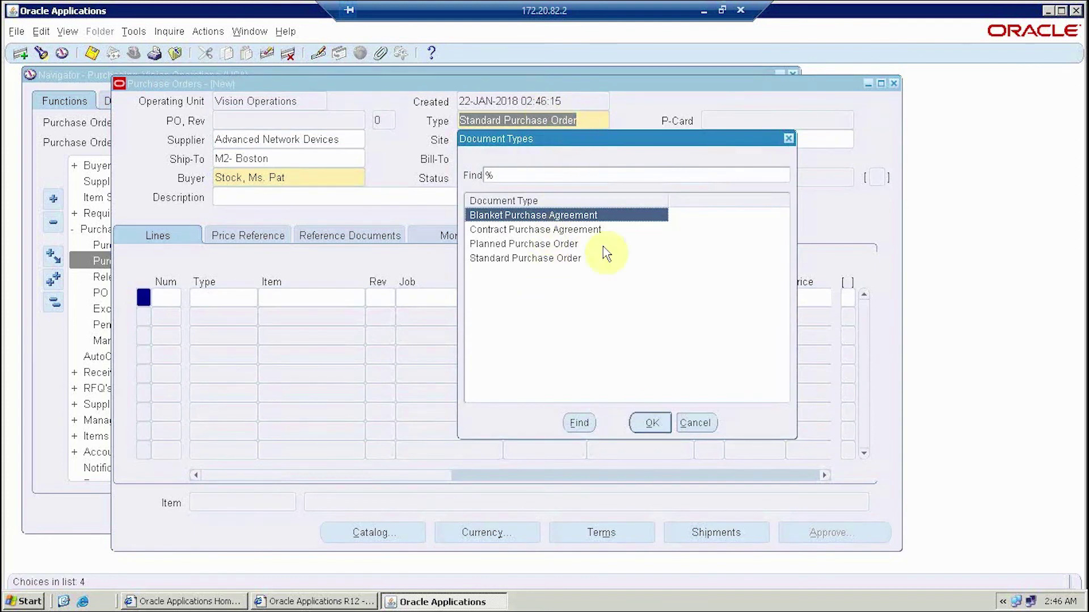
pyautogui.click(652, 419)
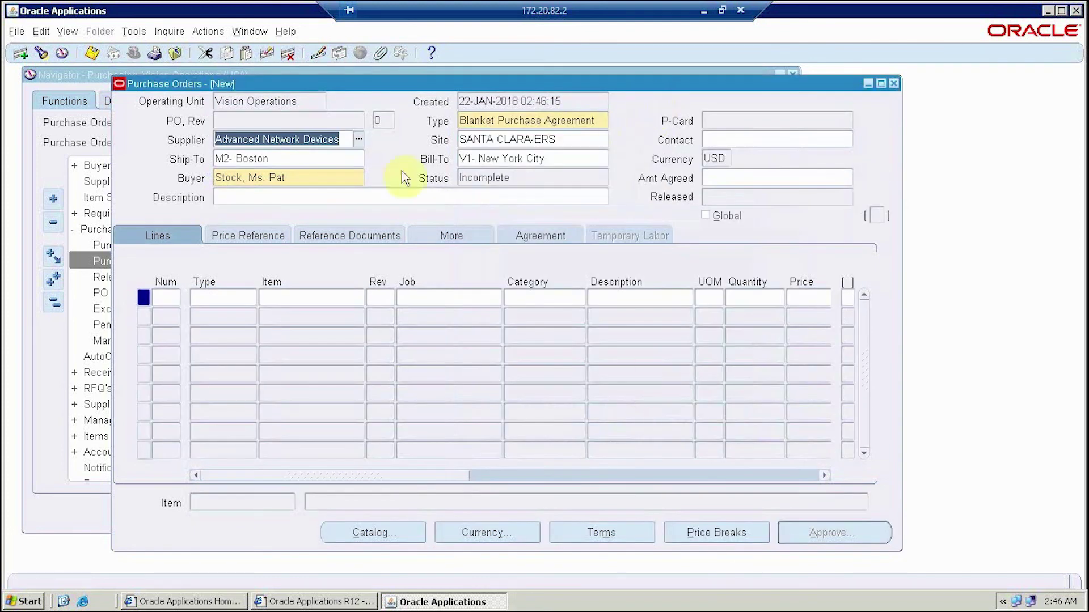
pyautogui.click(249, 196)
pyautogui.write('T')
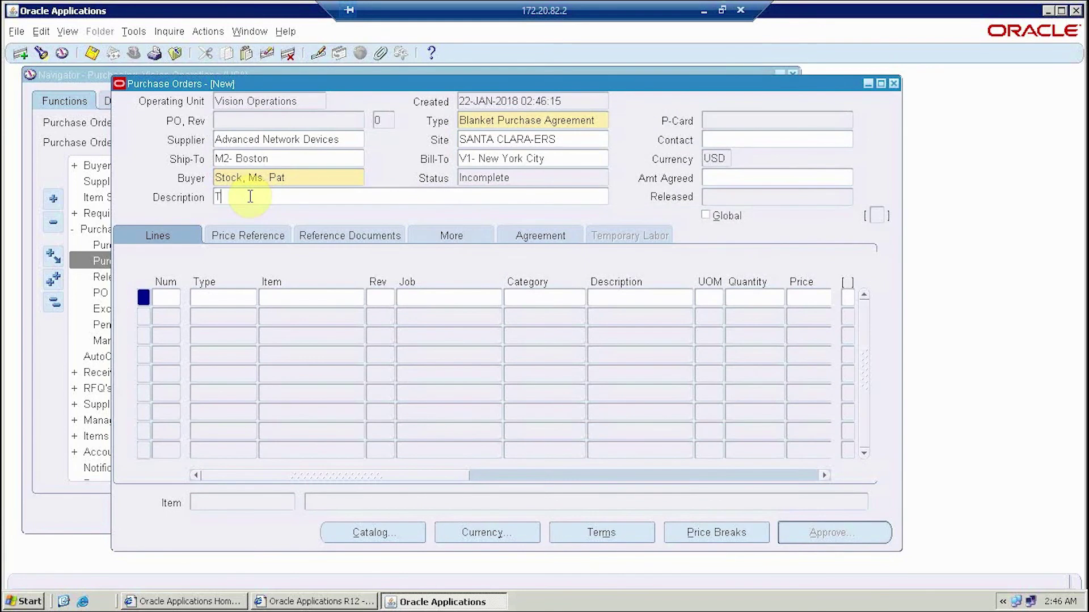
pyautogui.write('est')
# Set ship-to to M1- Seattle Mfg and the type back to Standard Purchase Order.
pyautogui.click(298, 159)
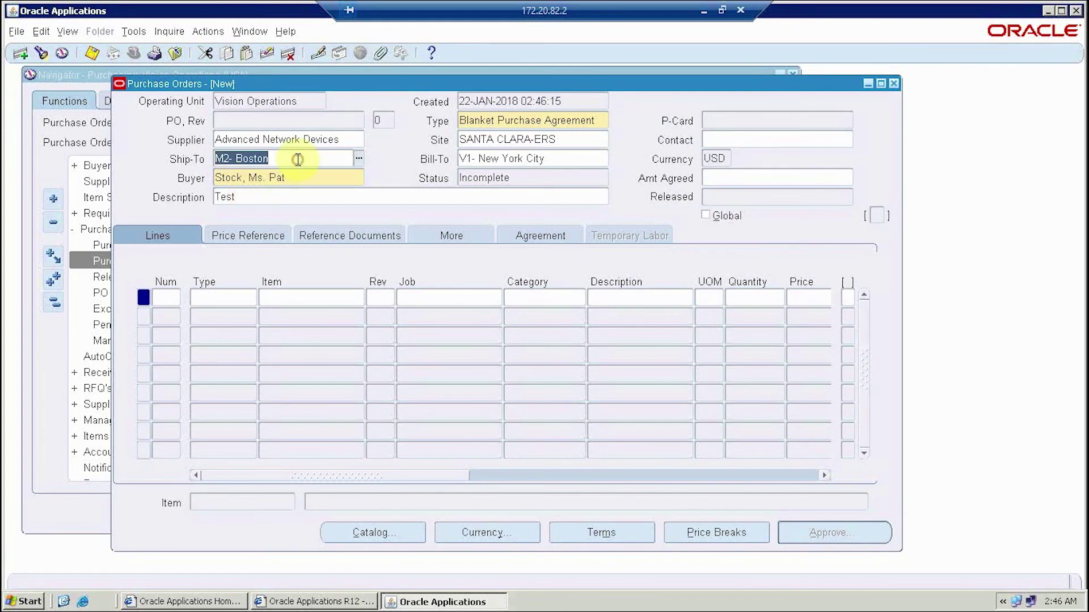
pyautogui.write('M1')
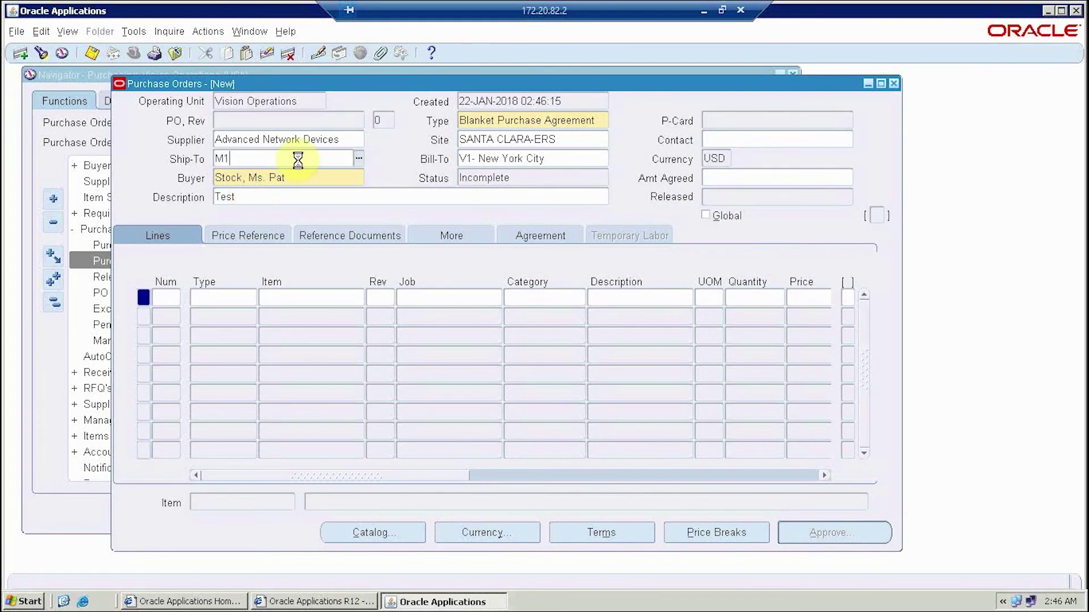
pyautogui.press('Tab')
pyautogui.doubleClick(277, 256)
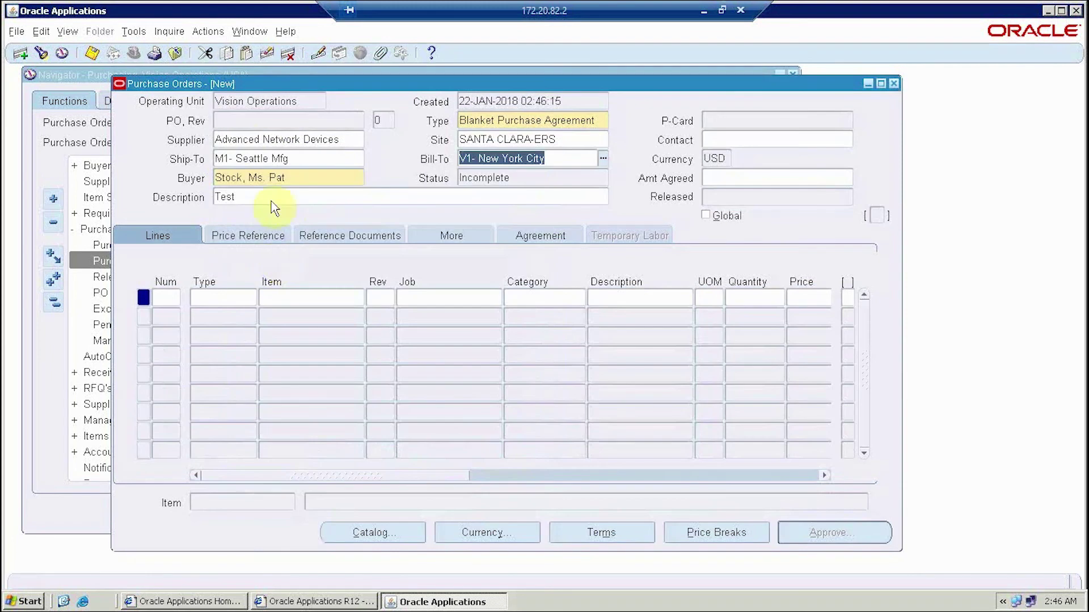
pyautogui.click(580, 117)
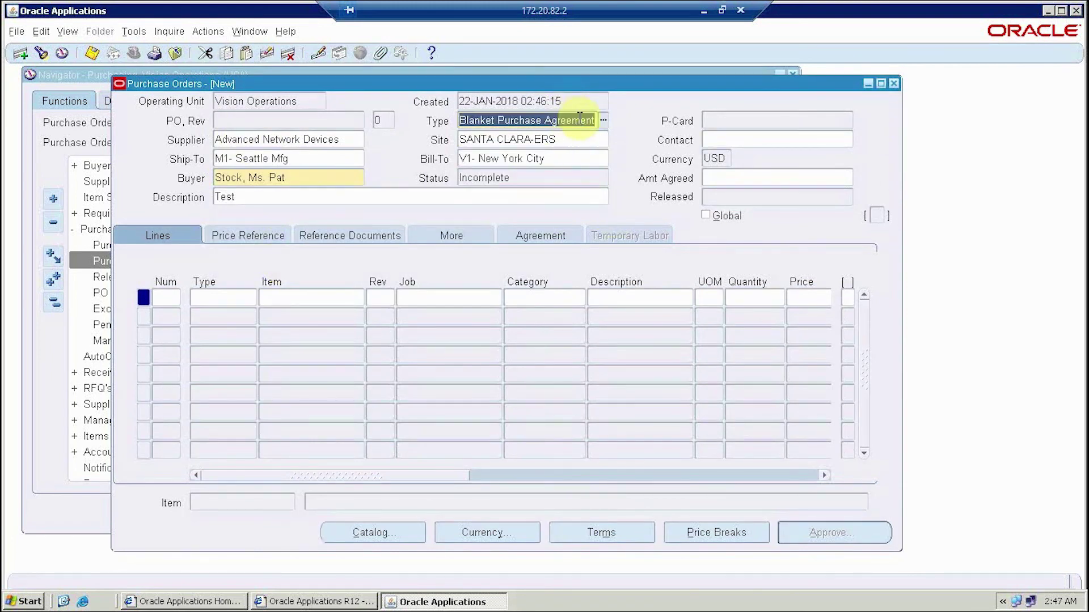
pyautogui.write('sta')
pyautogui.press('Tab')
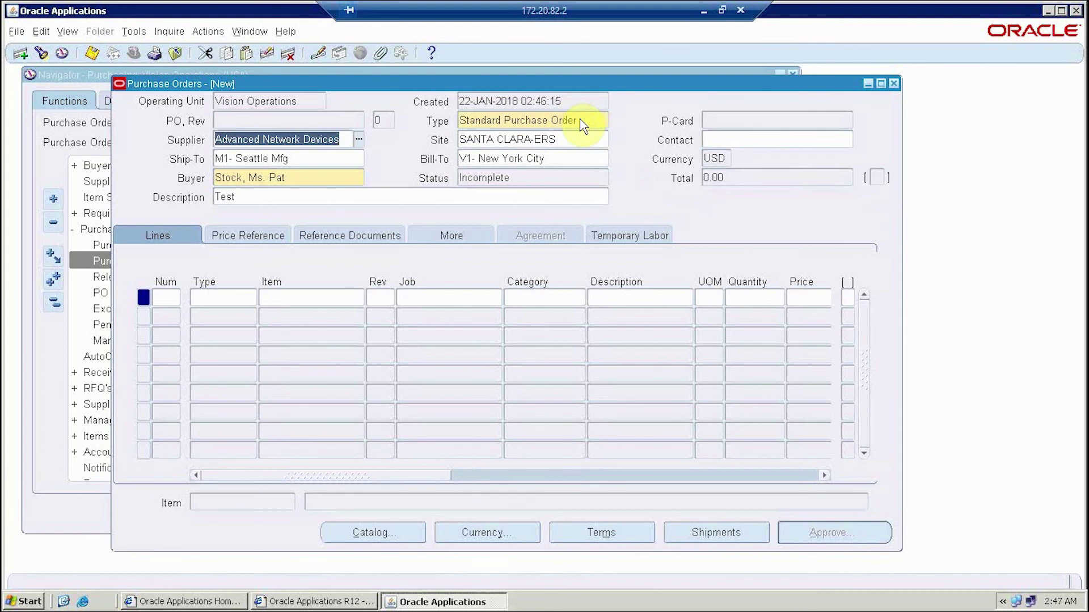
pyautogui.click(171, 297)
# Enter line 1 as item AS10000 (405 Digital Camera), quantity 10 at price 15.
pyautogui.click(288, 296)
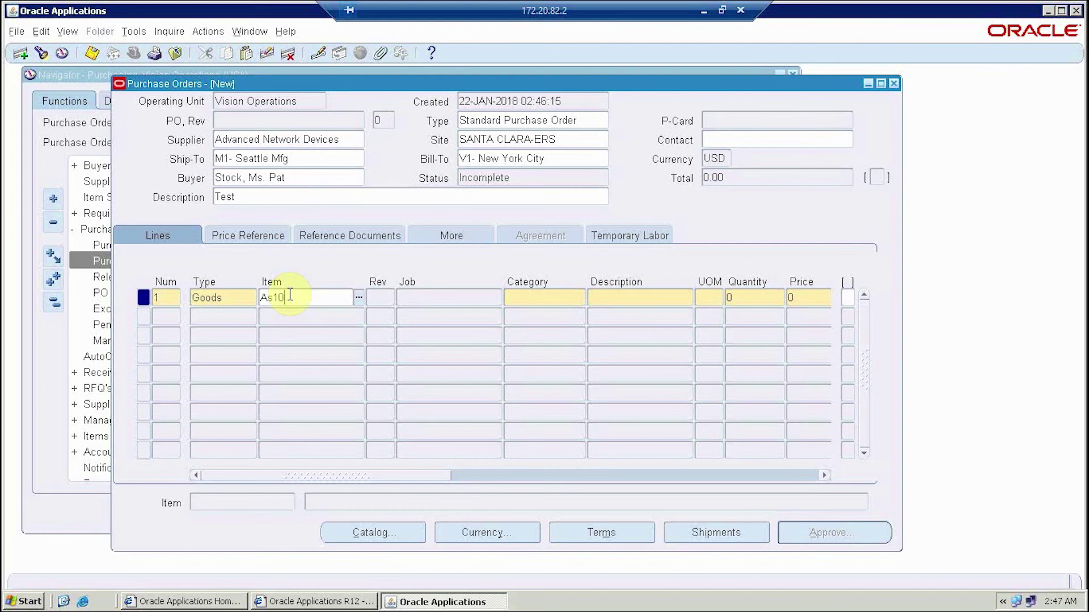
pyautogui.write('As10')
pyautogui.press('BackSpace')
pyautogui.press('BackSpace')
pyautogui.press('BackSpace')
pyautogui.write('S10000')
pyautogui.press('Tab')
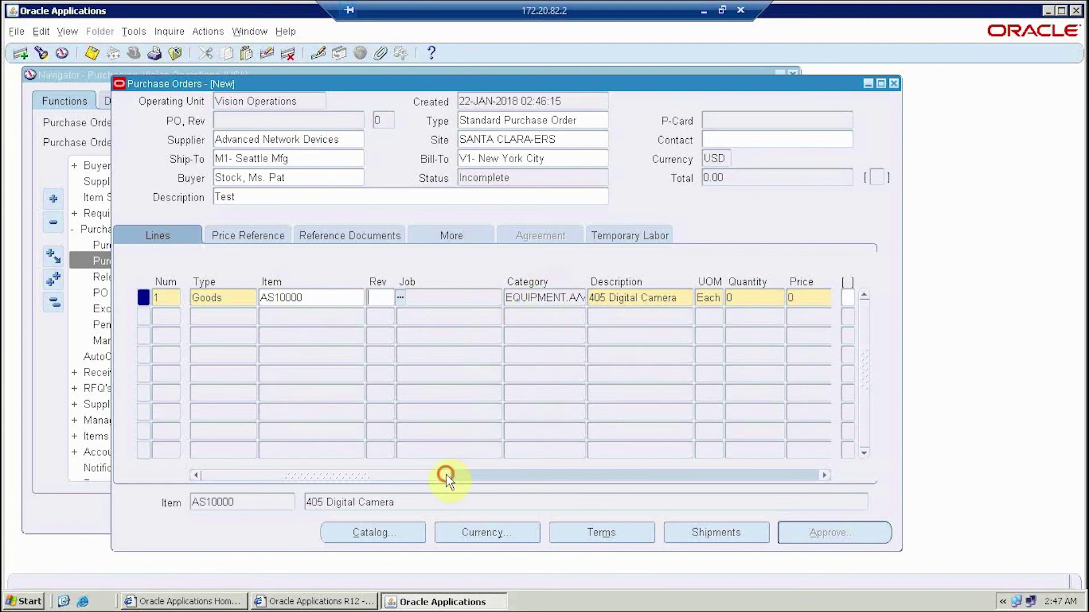
pyautogui.moveTo(445, 477); pyautogui.dragTo(512, 474)
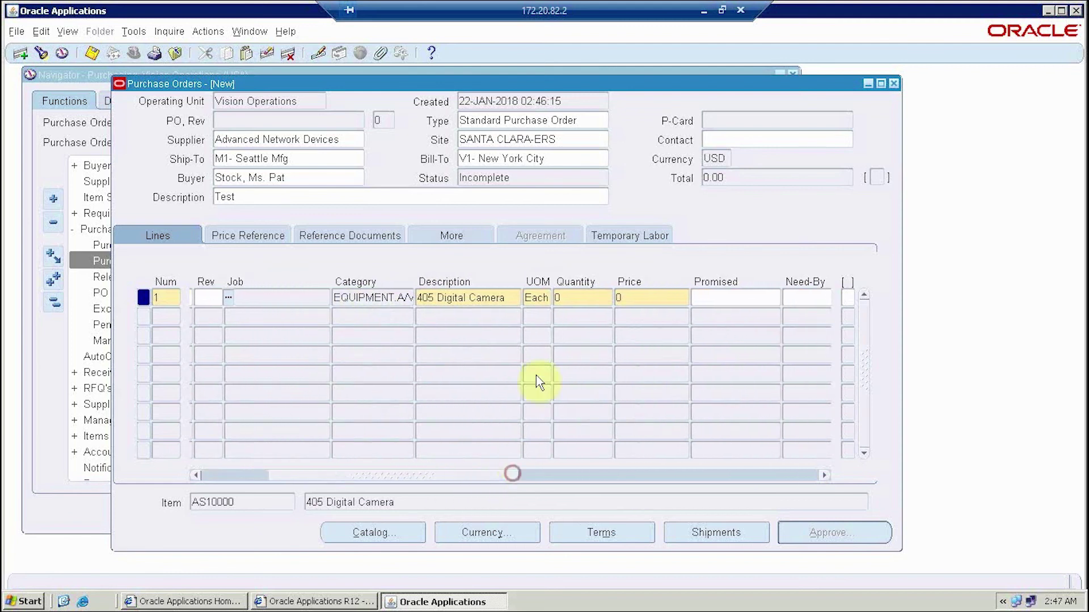
pyautogui.click(579, 296)
pyautogui.write('10')
pyautogui.press('Tab')
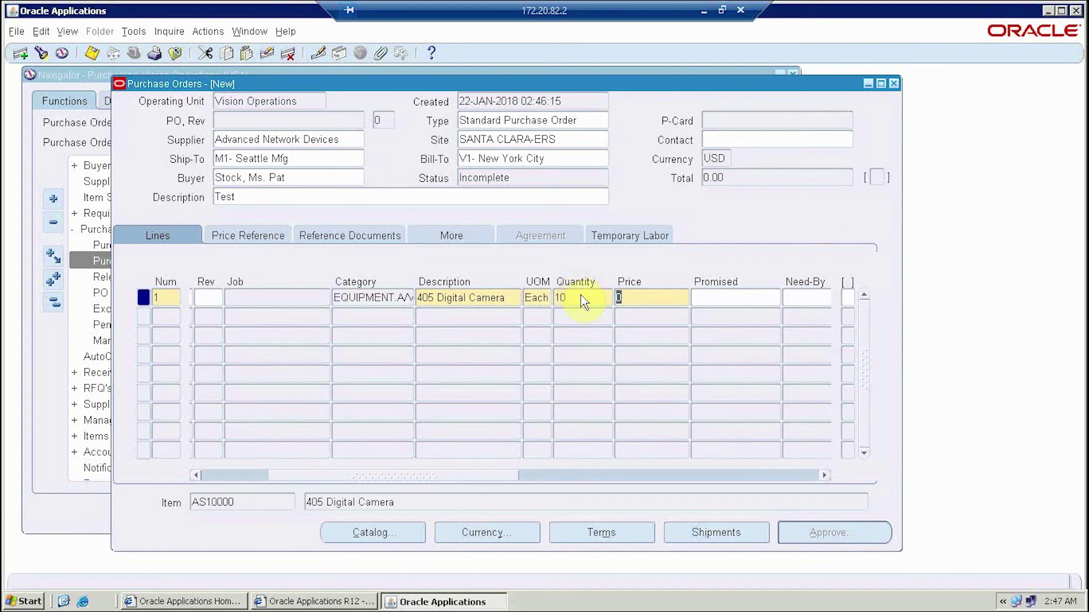
pyautogui.write('15')
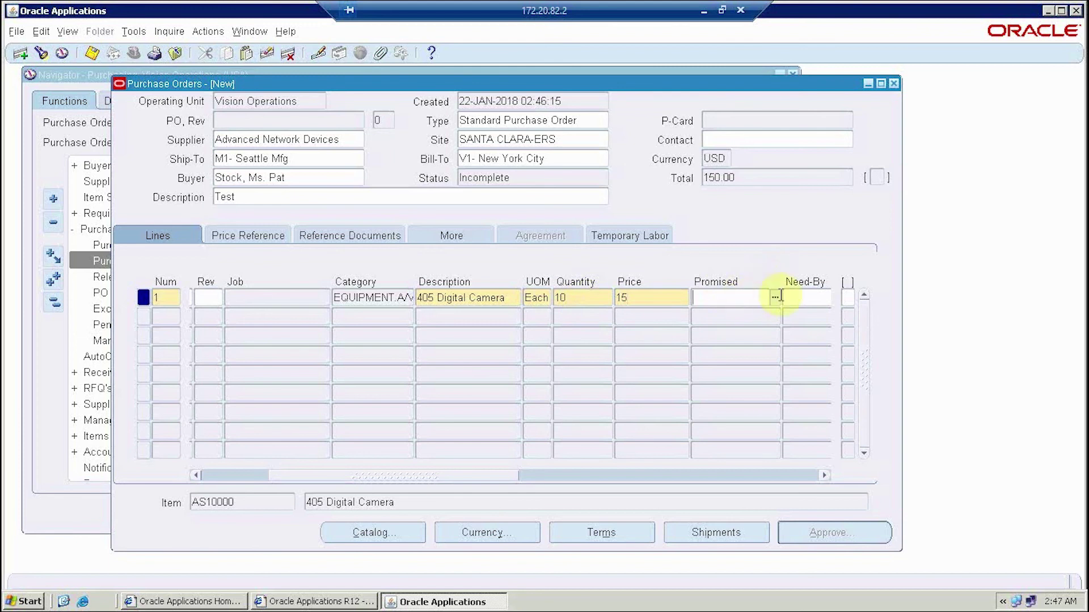
pyautogui.click(775, 297)
pyautogui.click(775, 297)
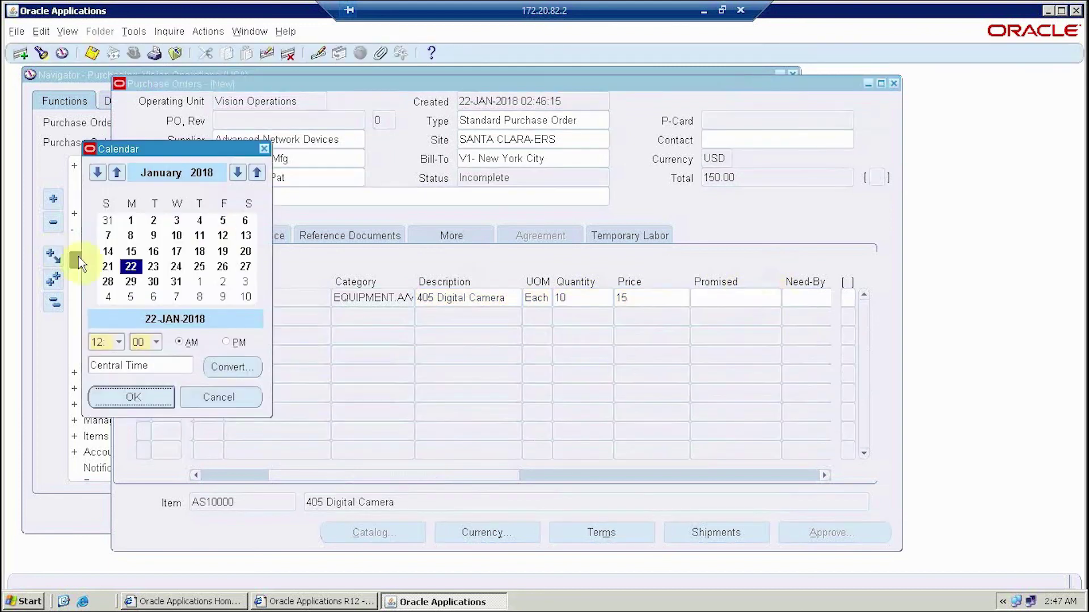
# Set line 1's promised and need-by dates both to 30-JAN-2018.
pyautogui.click(154, 282)
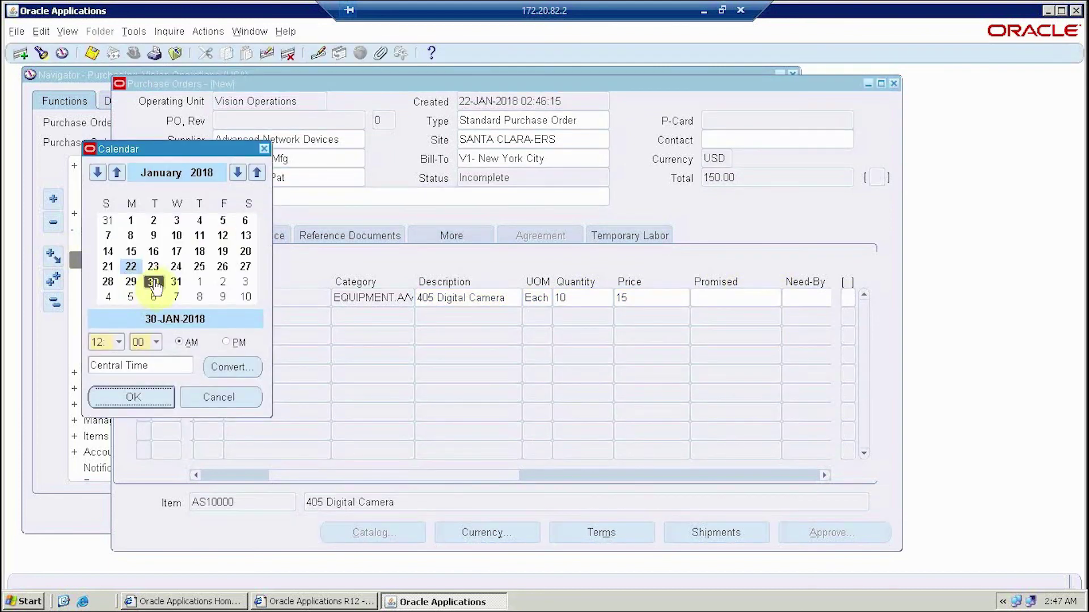
pyautogui.click(165, 397)
pyautogui.click(832, 309)
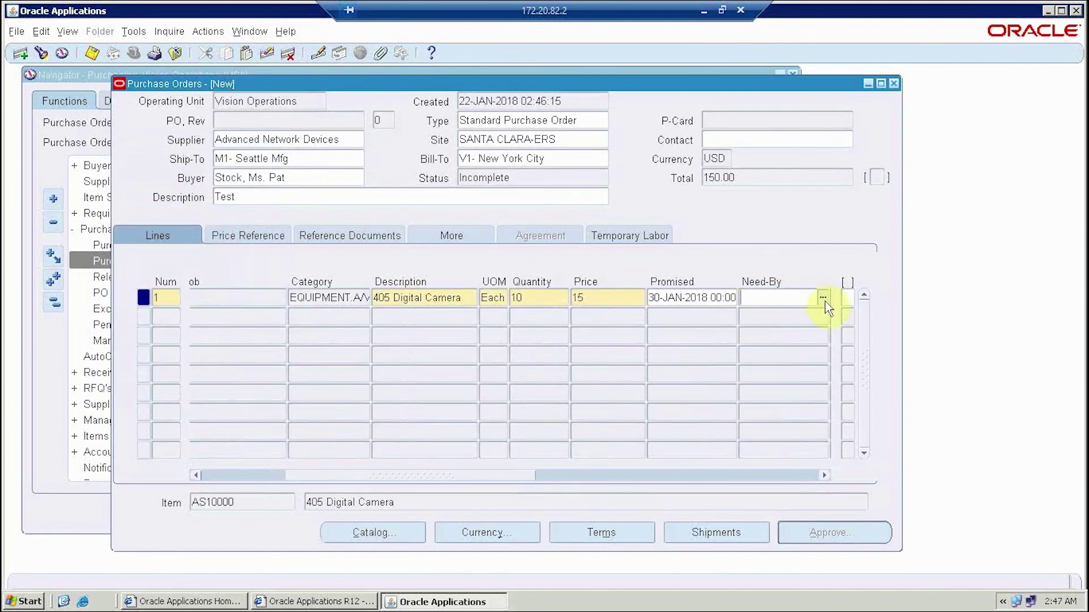
pyautogui.click(825, 303)
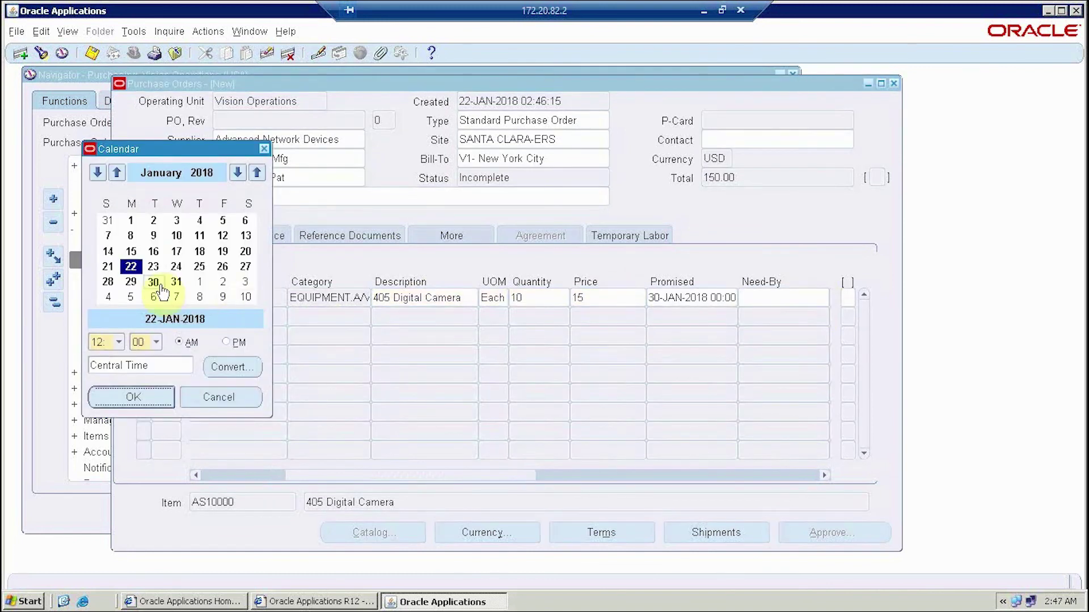
pyautogui.click(156, 284)
pyautogui.click(141, 397)
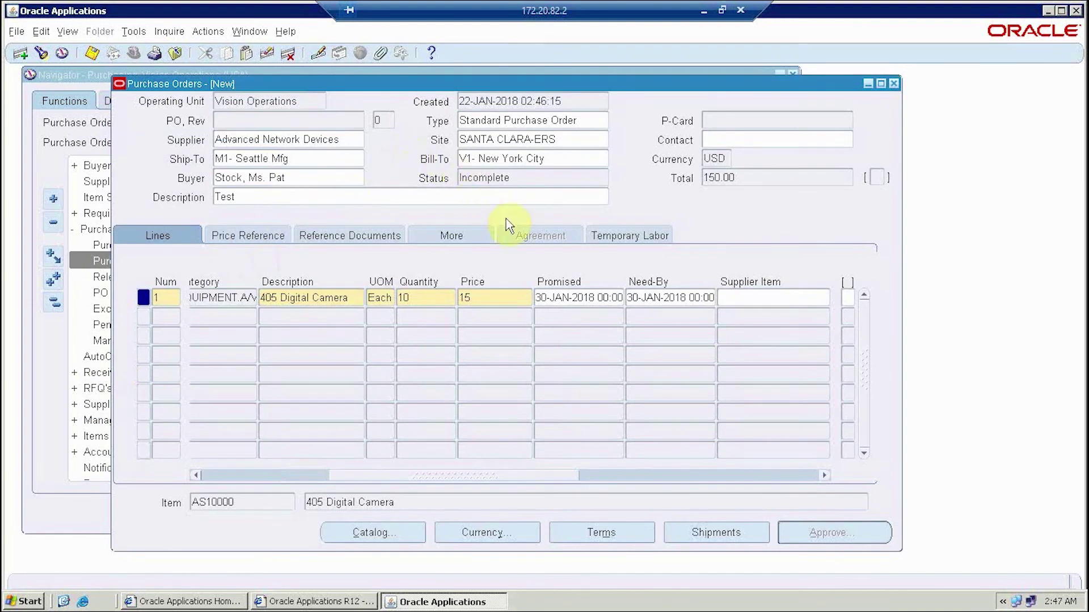
# Review line 1's Price Reference, Reference Documents and More details.
pyautogui.click(262, 237)
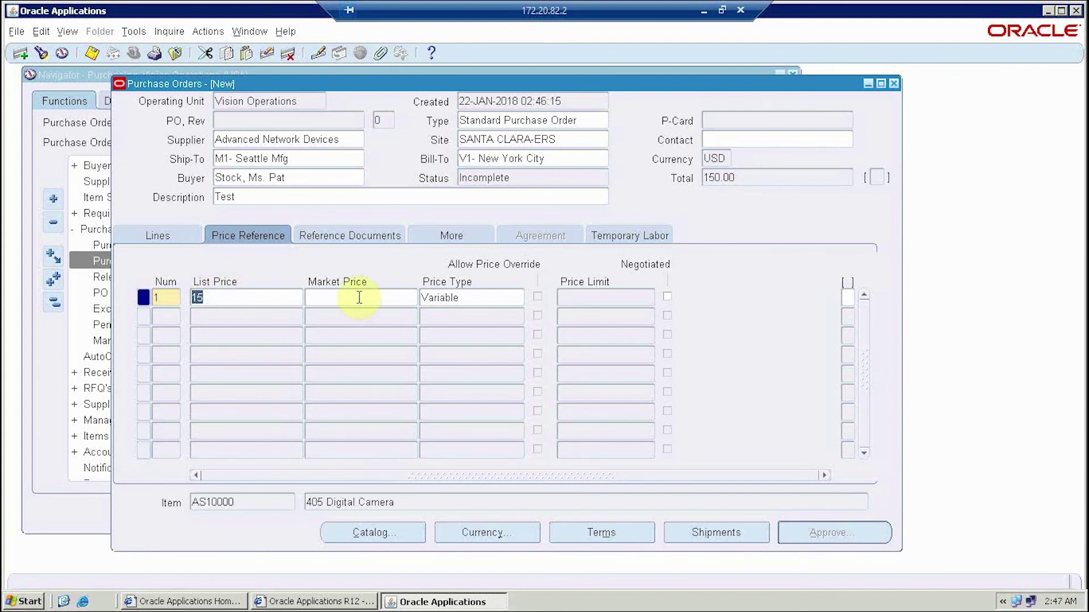
pyautogui.click(357, 233)
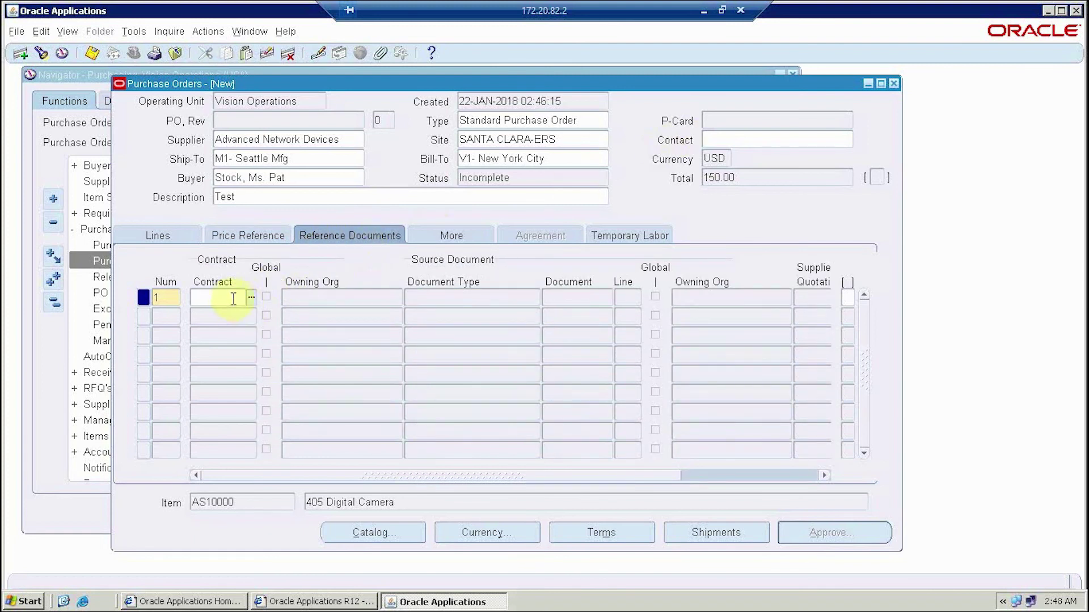
pyautogui.click(463, 232)
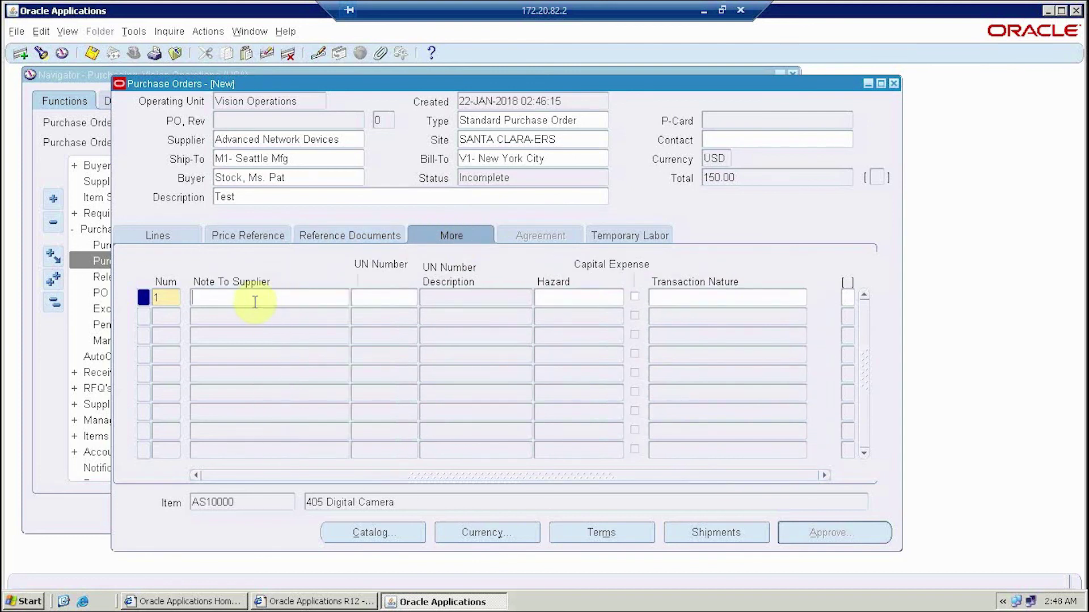
# Check line 1's supplier note and temporary labor details, then view the shipment for line 1.
pyautogui.click(319, 297)
pyautogui.click(622, 238)
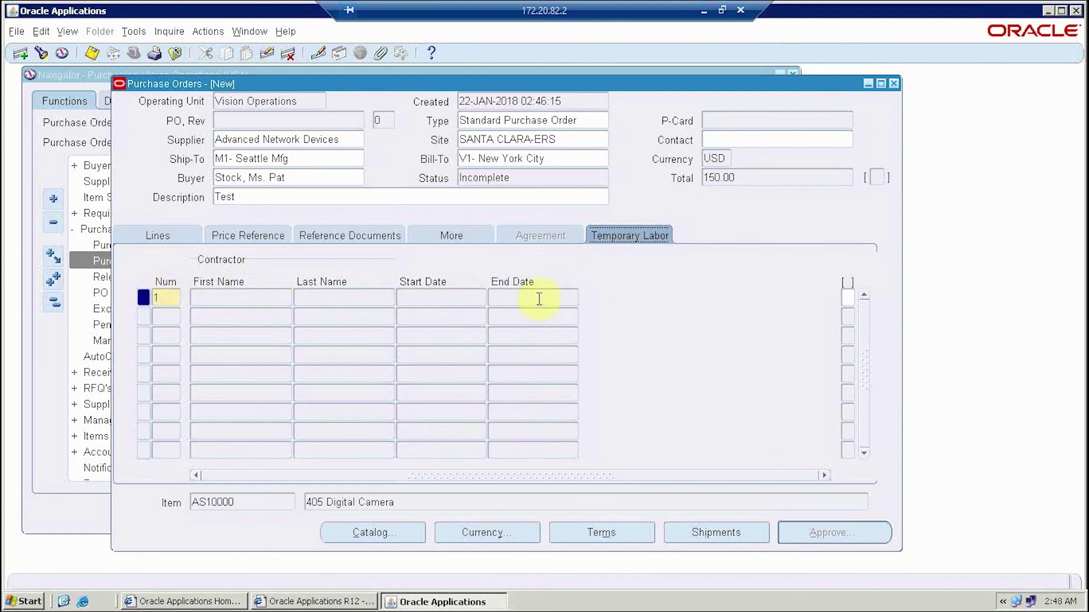
pyautogui.click(144, 232)
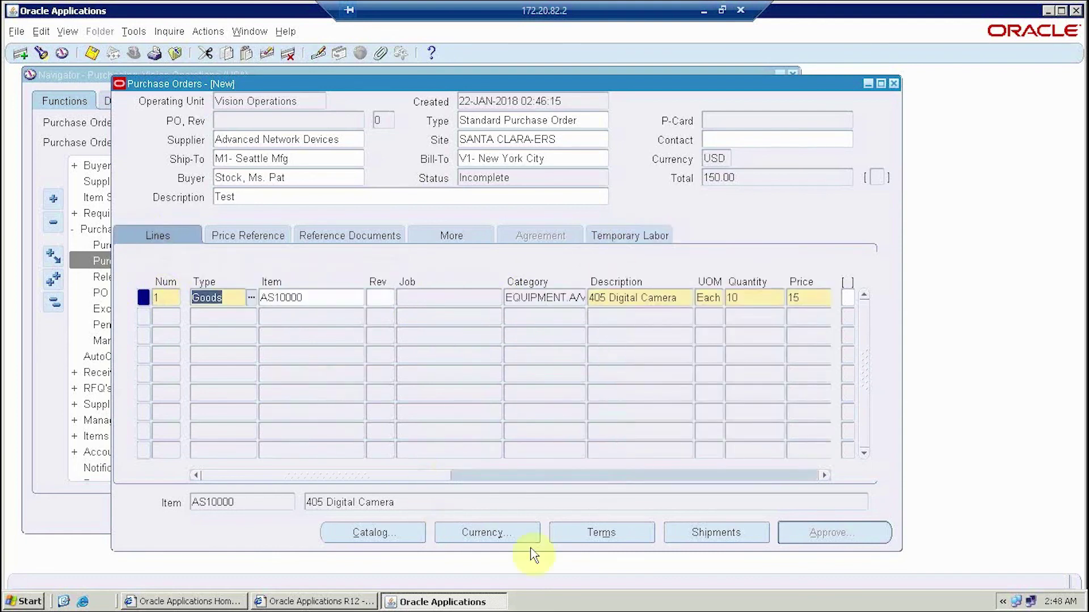
pyautogui.click(695, 539)
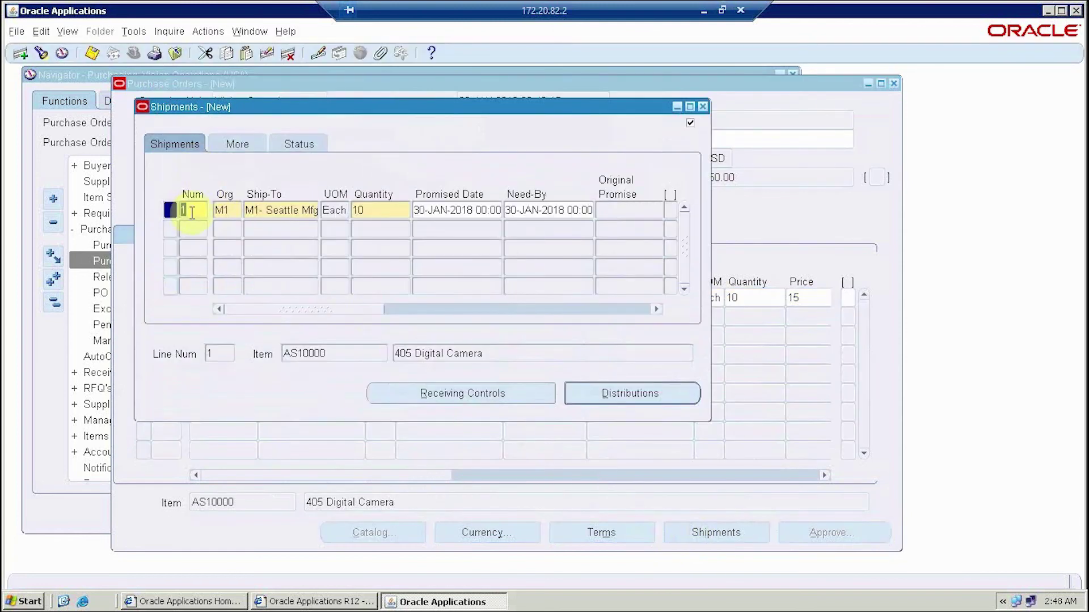
# Check shipment 1's quantity of 10, drop a blank extra row, and review tolerances and receiving controls.
pyautogui.doubleClick(367, 210)
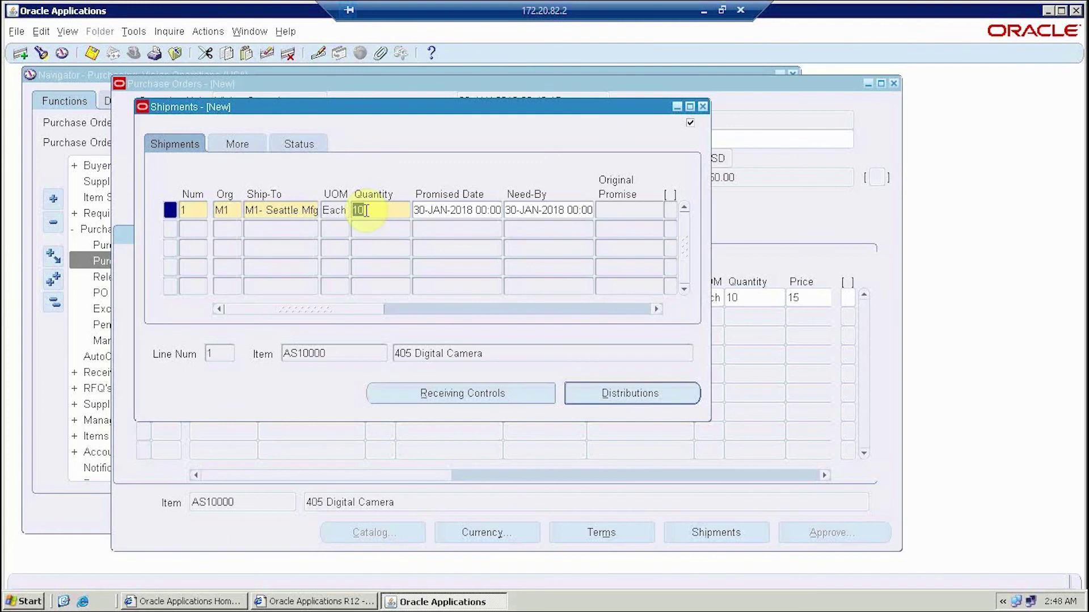
pyautogui.click(196, 229)
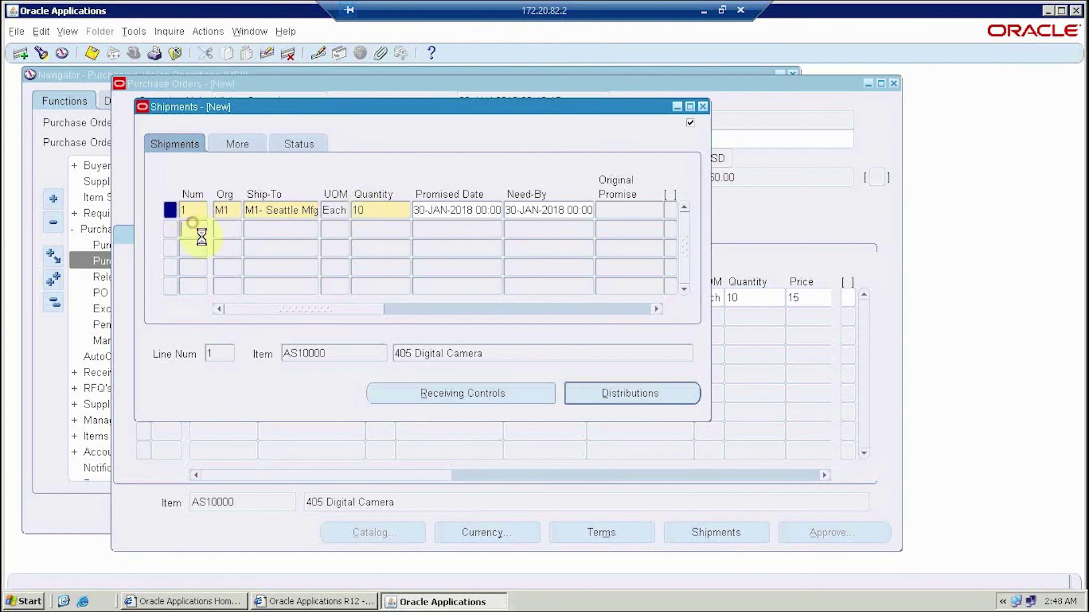
pyautogui.click(201, 210)
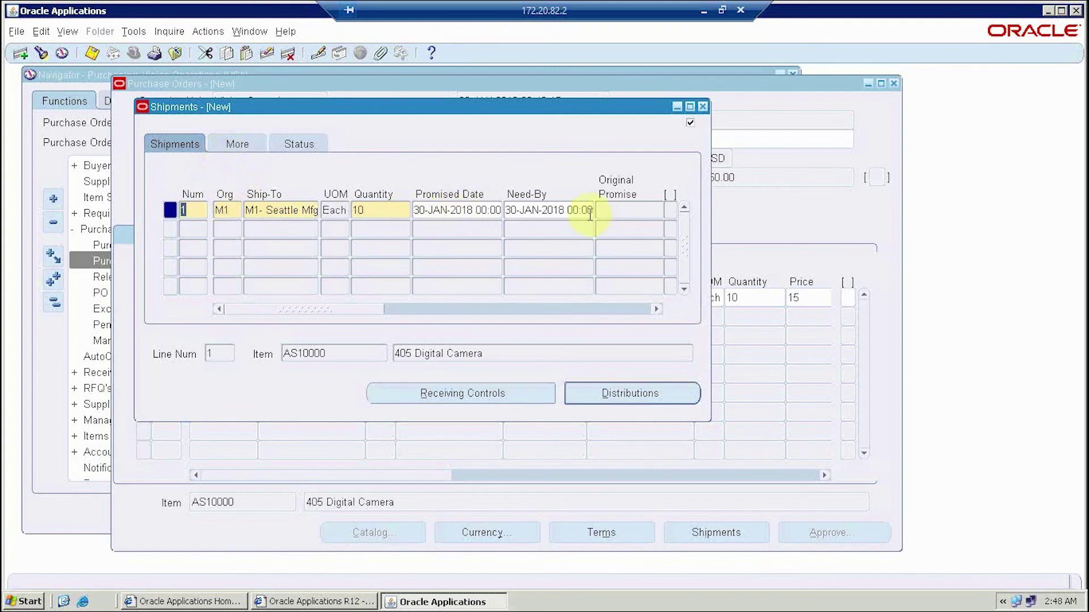
pyautogui.click(236, 144)
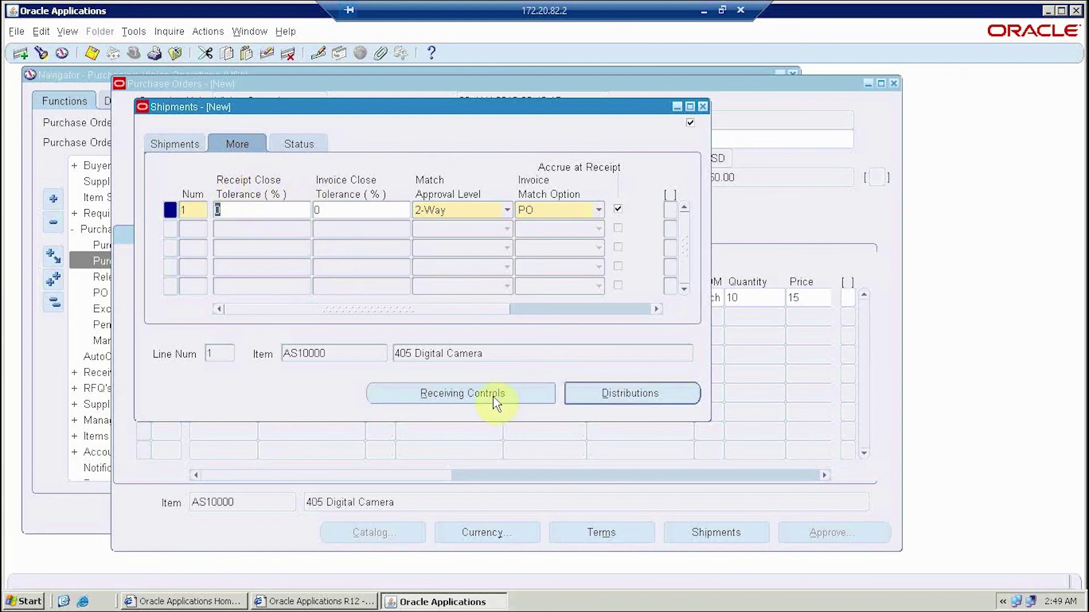
pyautogui.click(453, 396)
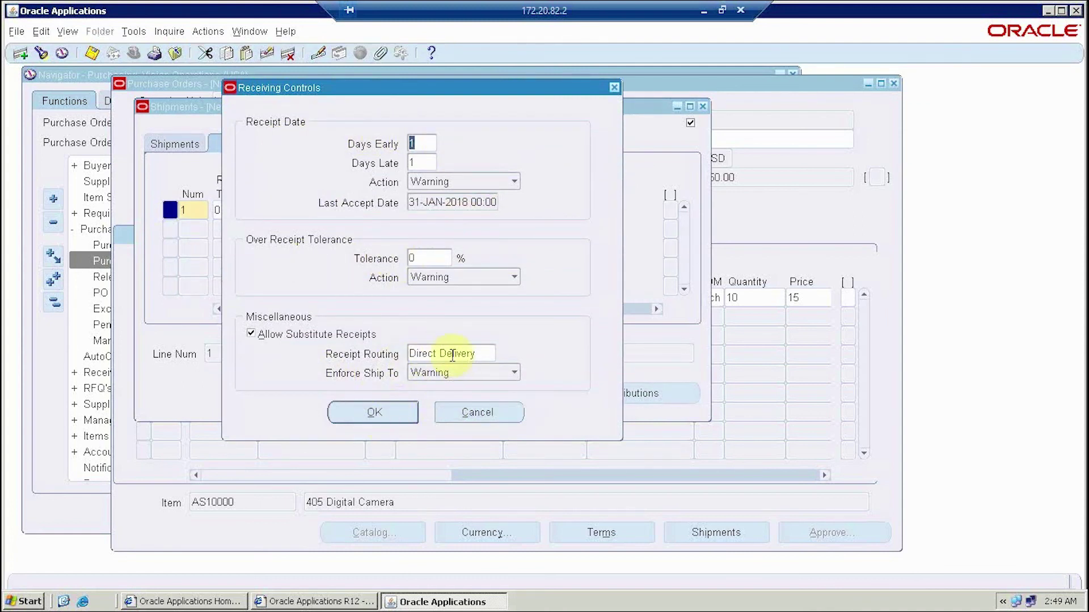
pyautogui.click(478, 353)
pyautogui.click(486, 354)
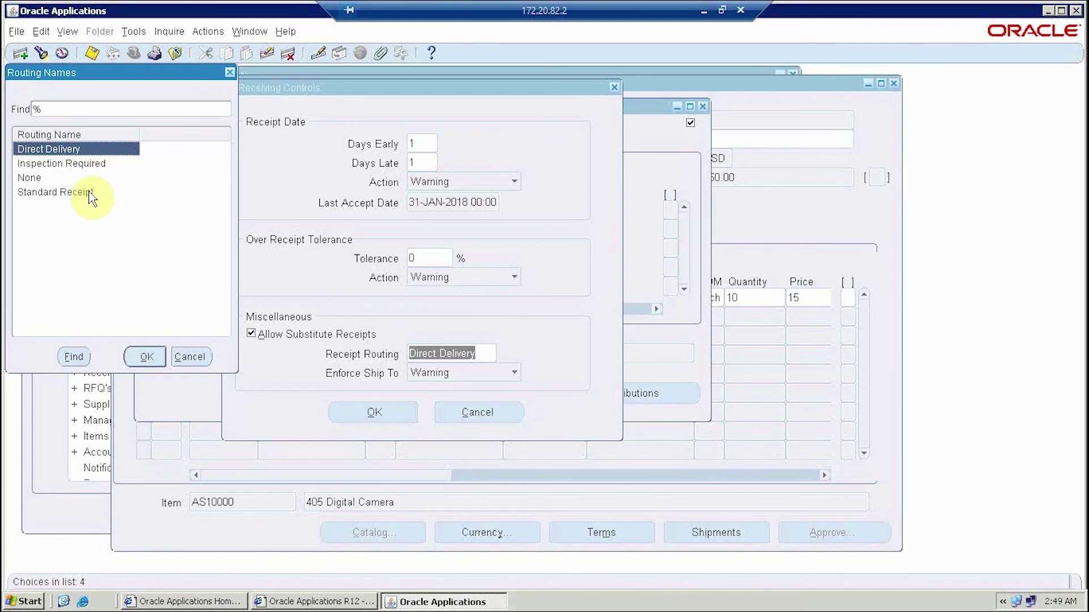
pyautogui.click(232, 72)
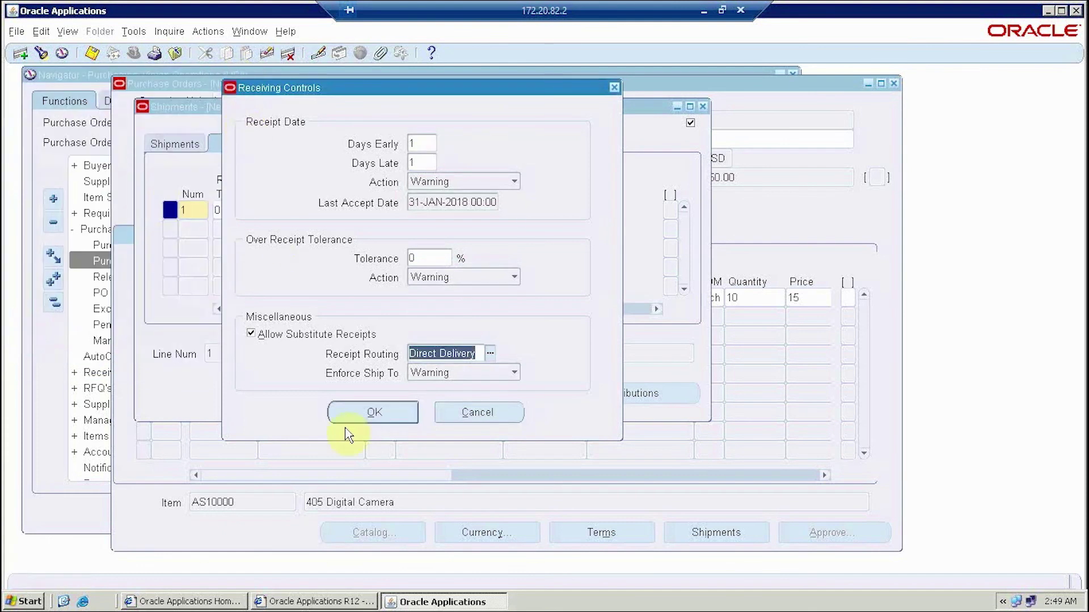
pyautogui.click(375, 413)
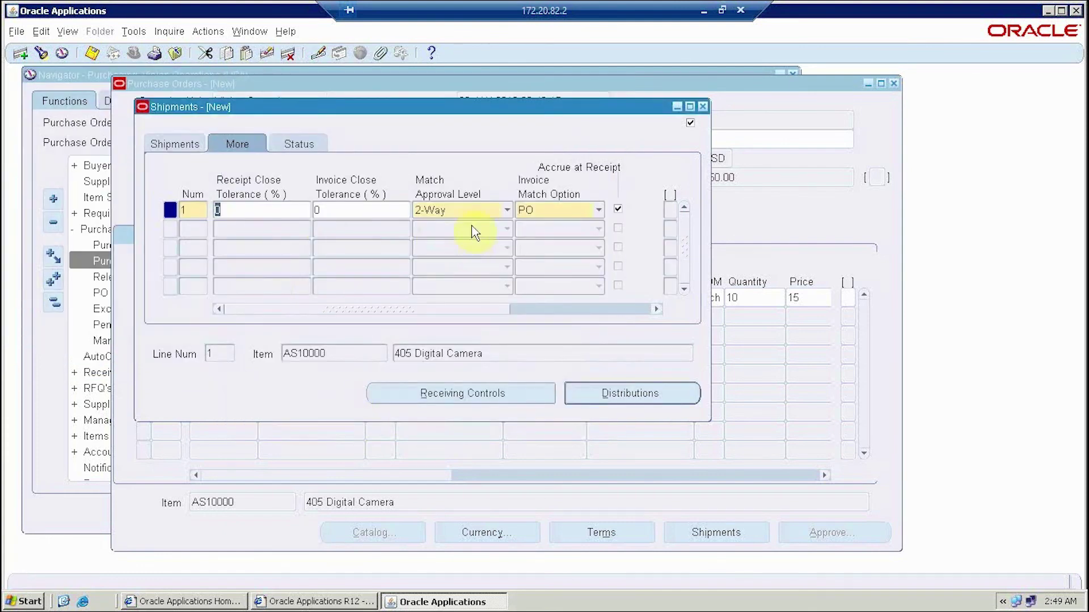
# Keep 2-Way match approval and view the shipment's status: 10 ordered, none received or billed.
pyautogui.click(506, 209)
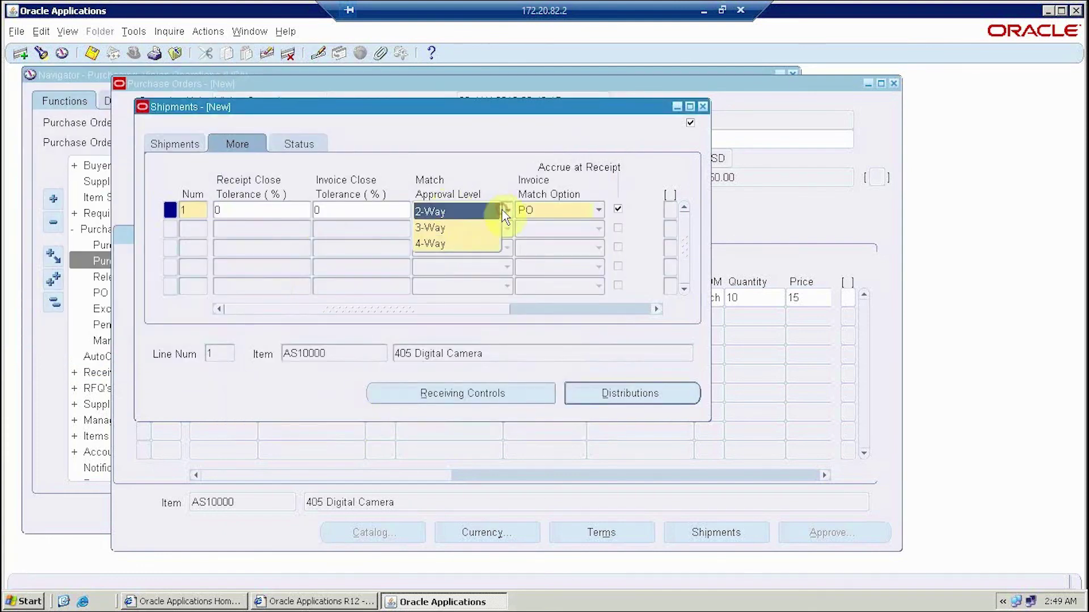
pyautogui.click(448, 212)
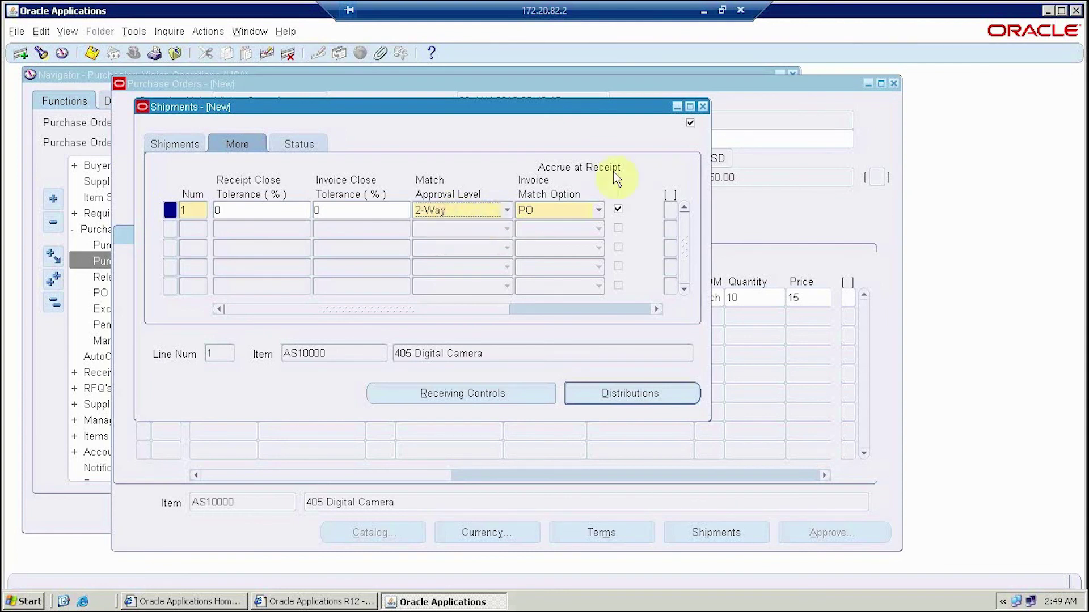
pyautogui.click(302, 145)
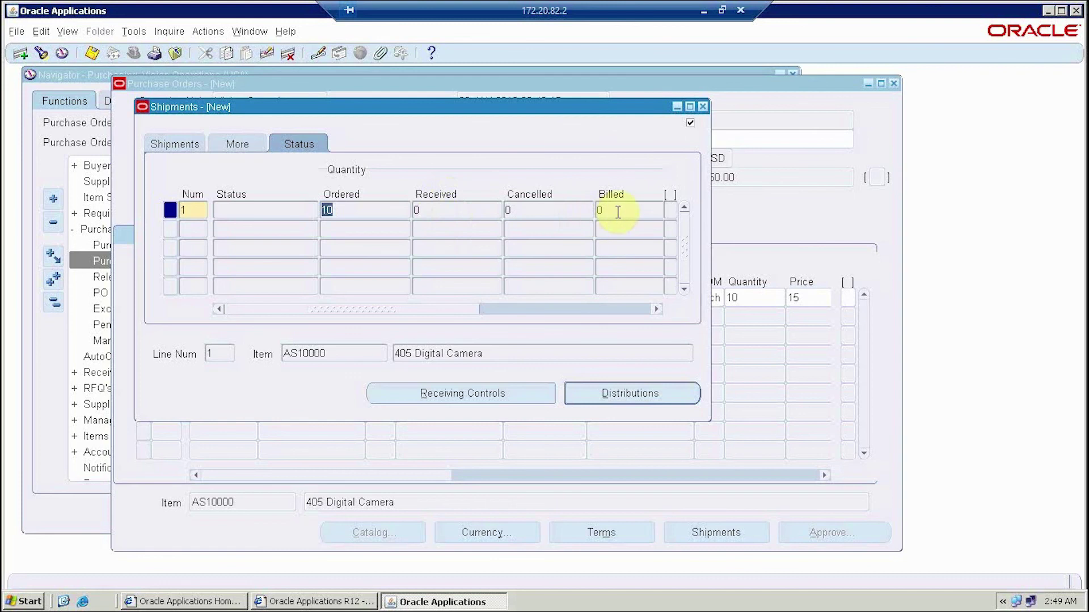
pyautogui.moveTo(462, 313); pyautogui.dragTo(370, 329)
pyautogui.click(674, 397)
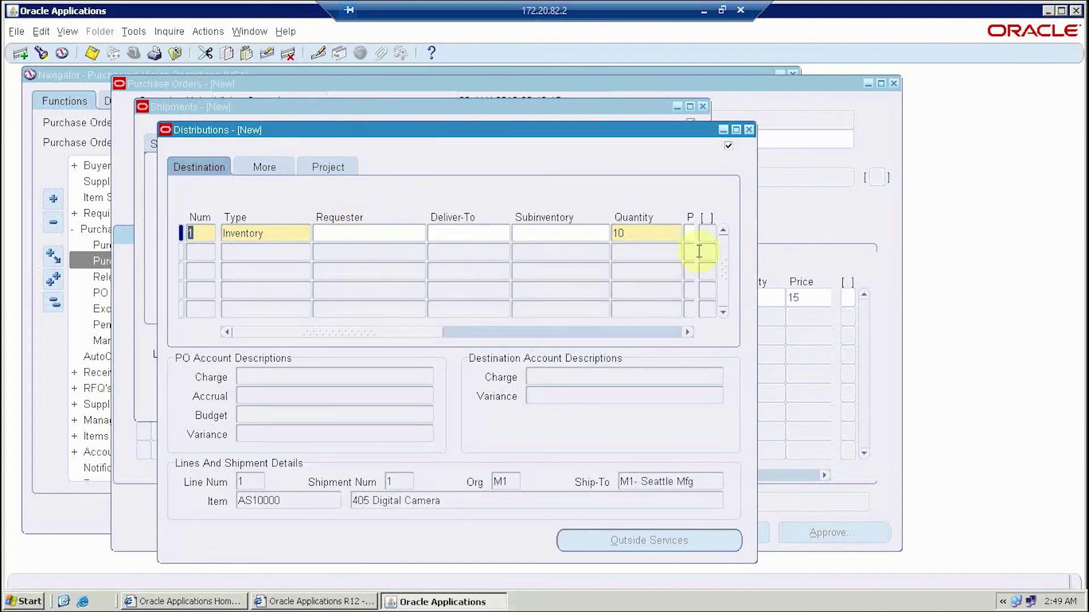
pyautogui.moveTo(437, 336); pyautogui.dragTo(535, 331)
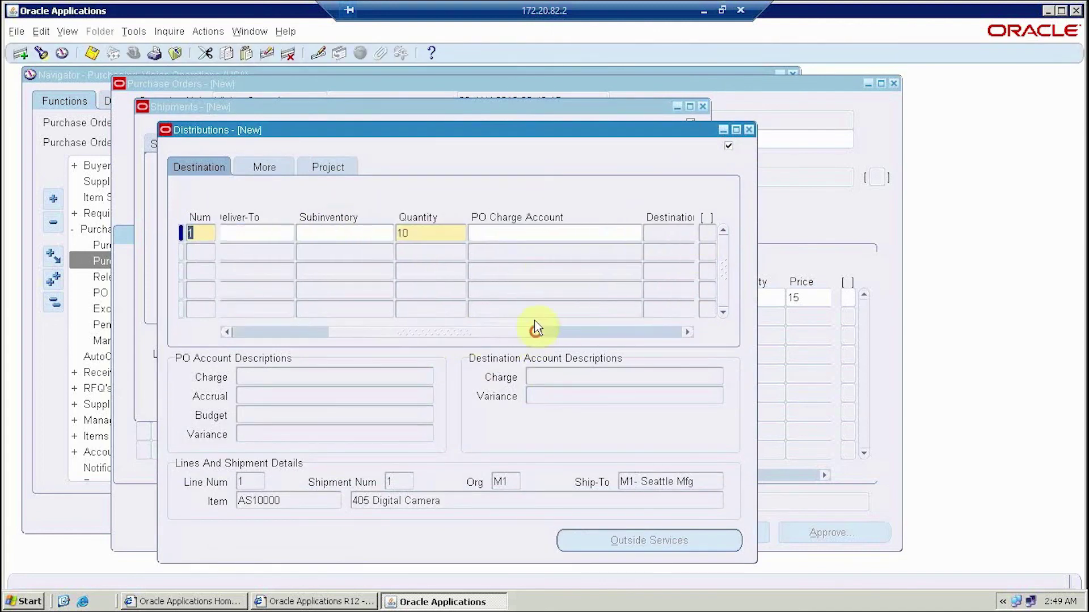
pyautogui.click(539, 231)
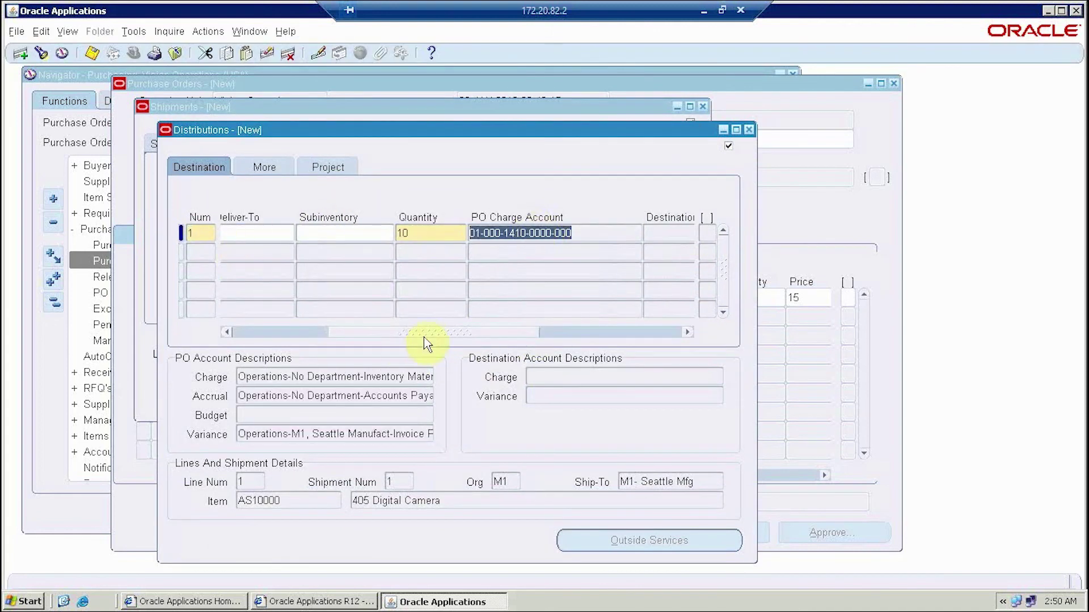
pyautogui.moveTo(426, 343); pyautogui.dragTo(470, 342)
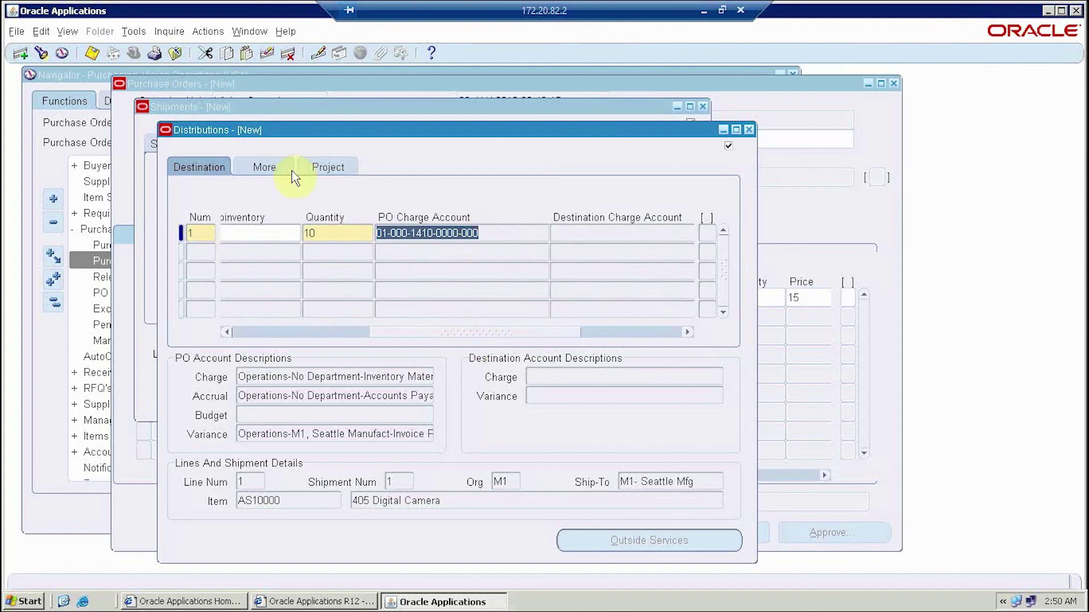
pyautogui.click(748, 130)
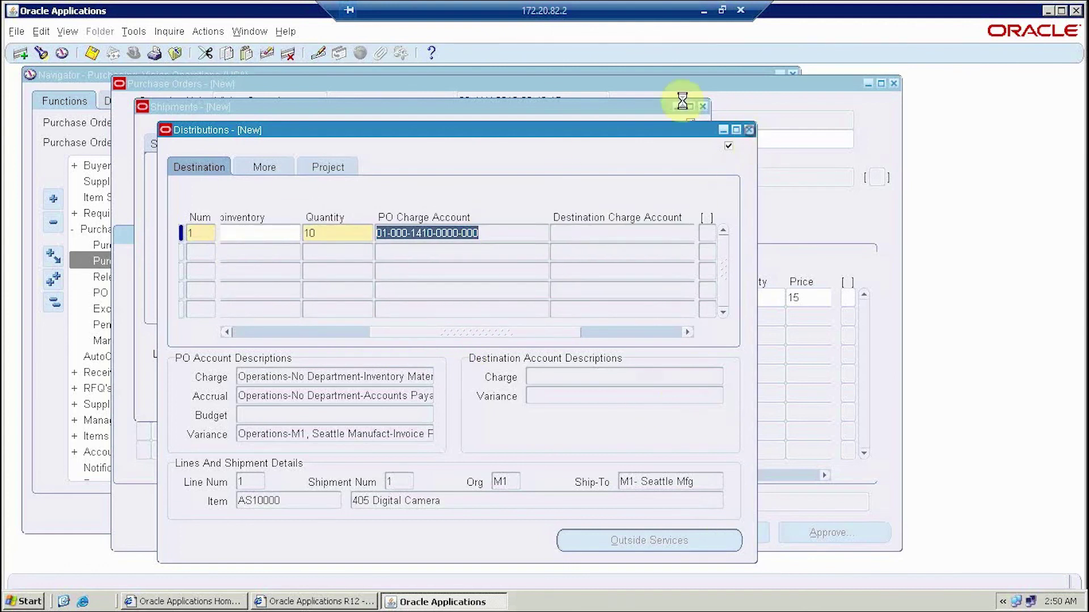
pyautogui.click(703, 107)
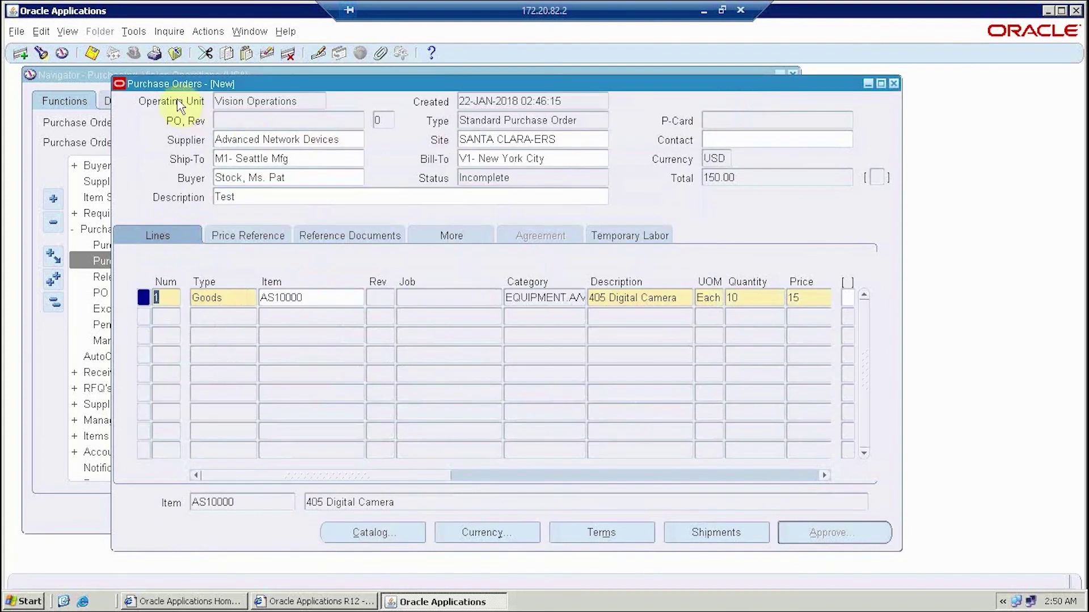
# Save the order as PO 6037 and submit it for approval with the note 'Please Approve'.
pyautogui.click(91, 55)
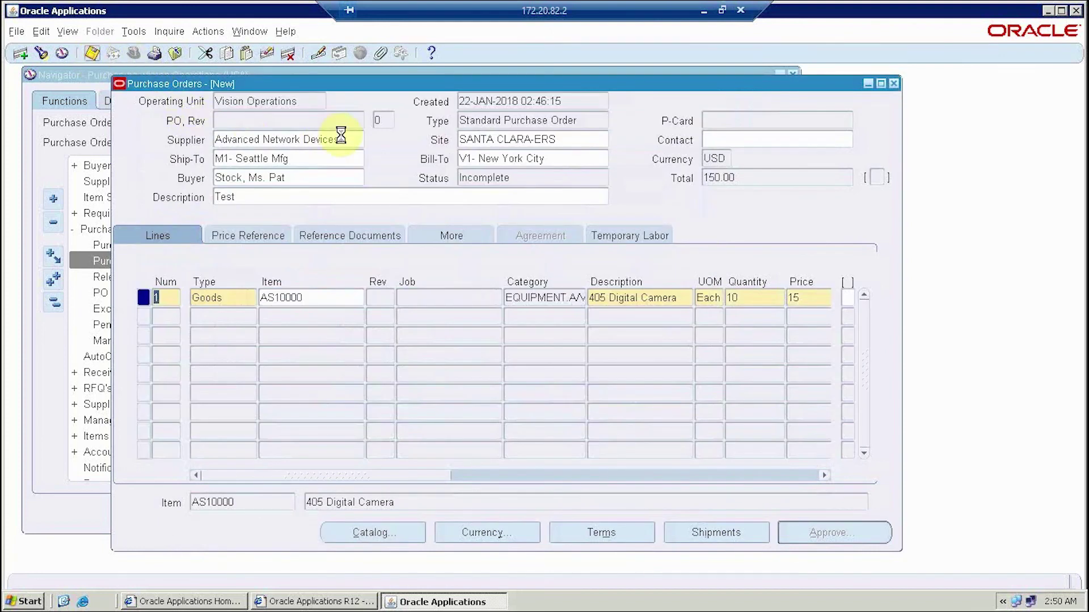
pyautogui.doubleClick(216, 119)
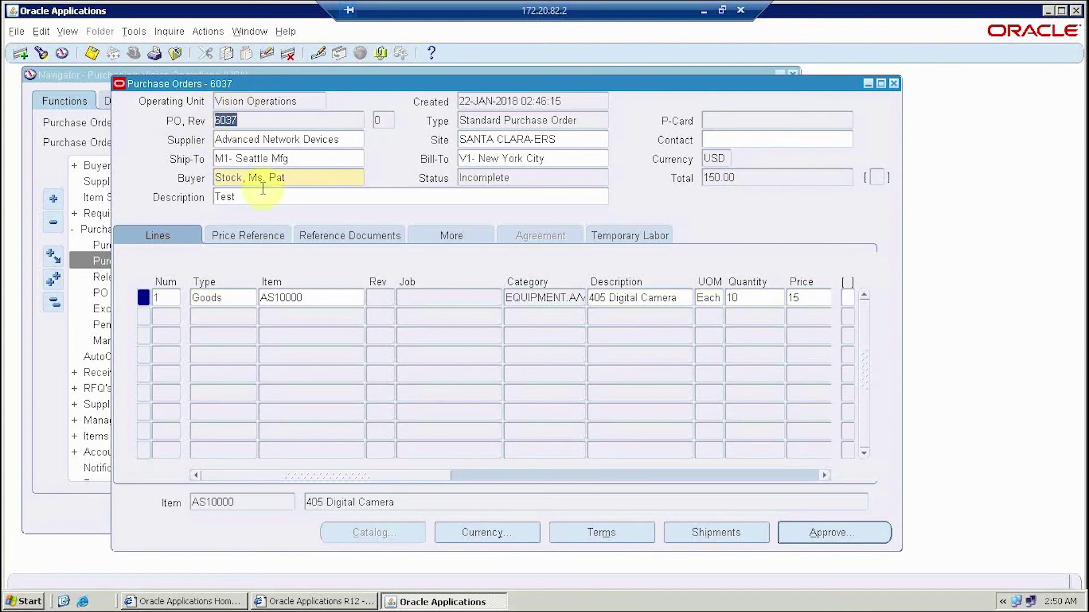
pyautogui.click(831, 536)
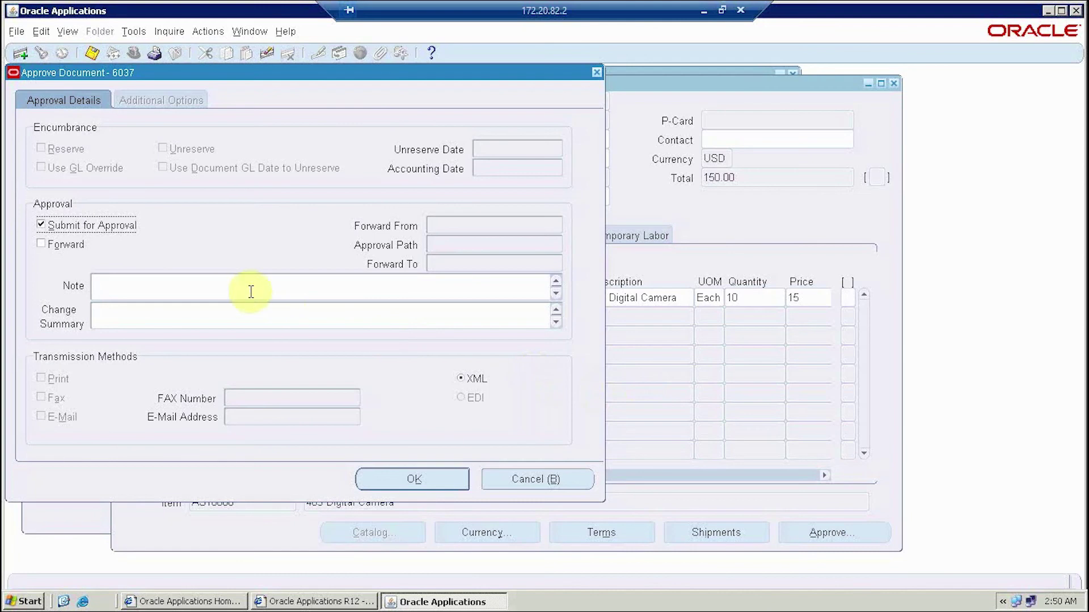
pyautogui.click(247, 290)
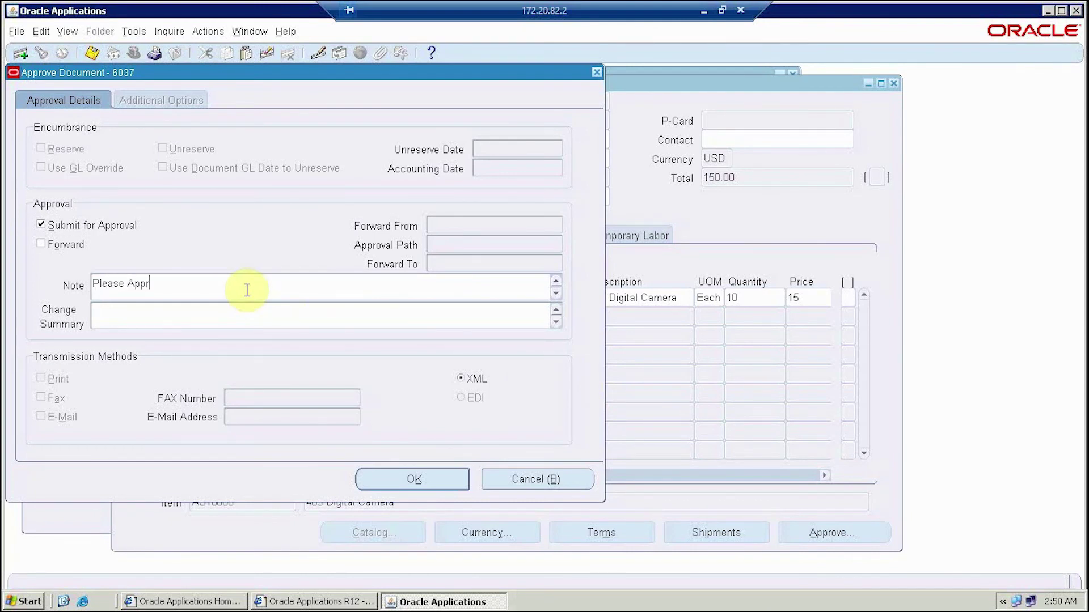
pyautogui.click(422, 480)
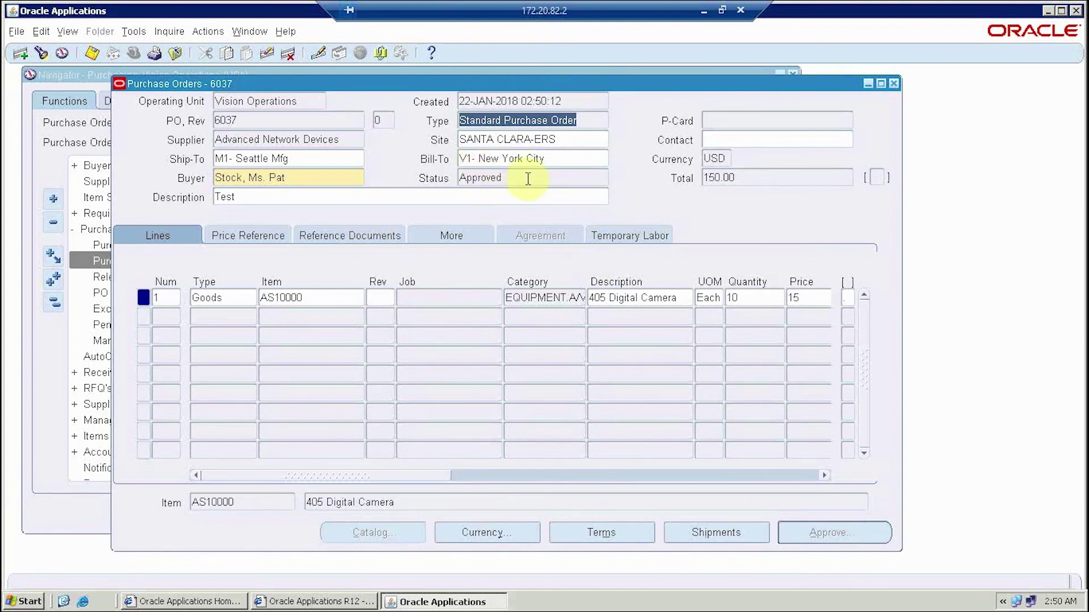
# Close the PO form and search Purchase Order Summary for number 6037, correcting a mistyped number.
pyautogui.click(895, 84)
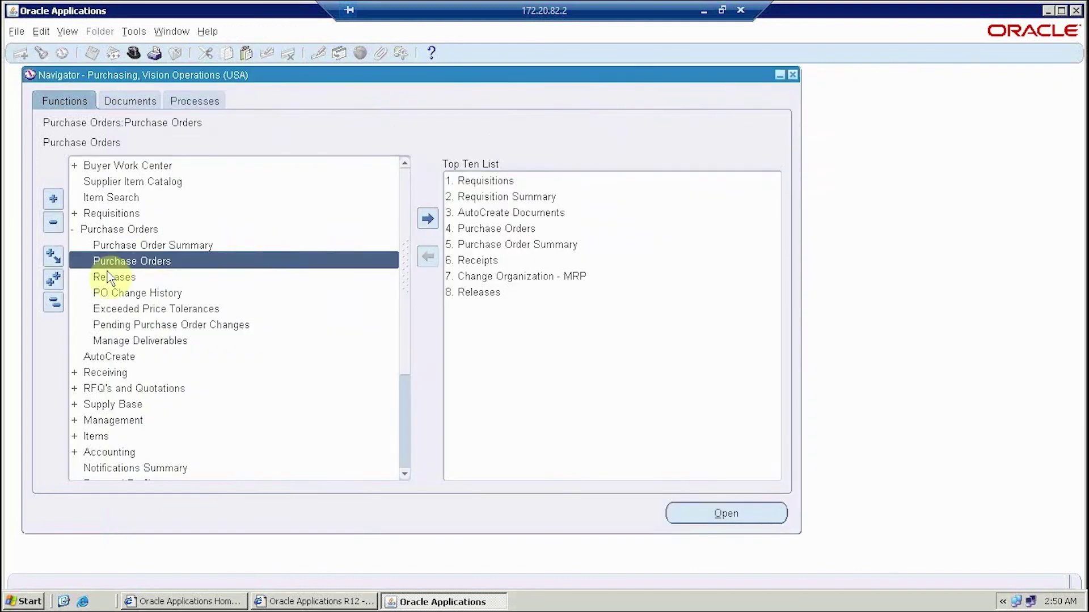
pyautogui.doubleClick(151, 245)
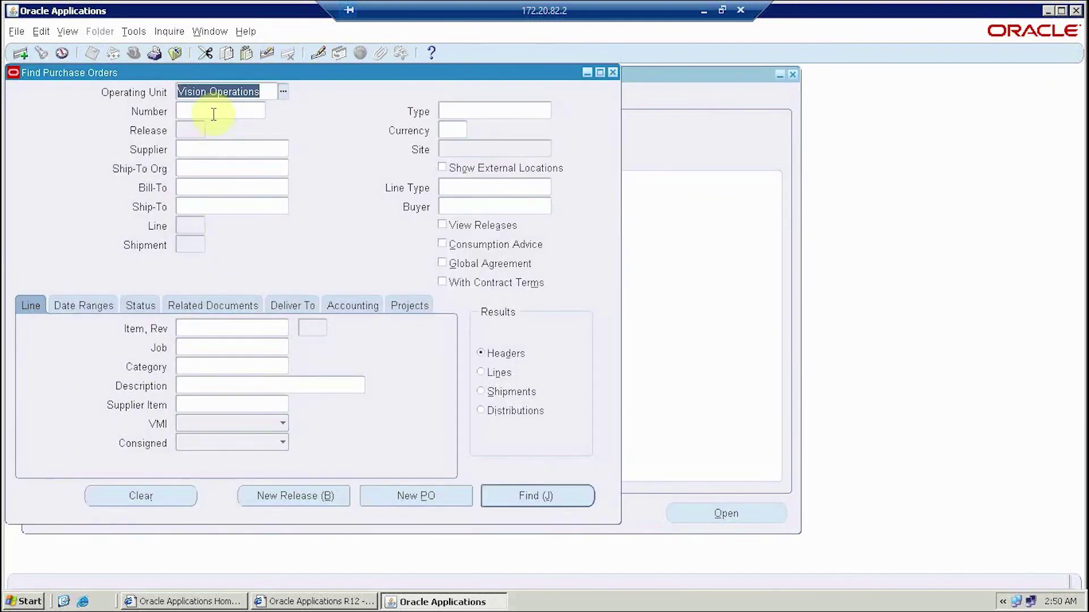
pyautogui.click(213, 109)
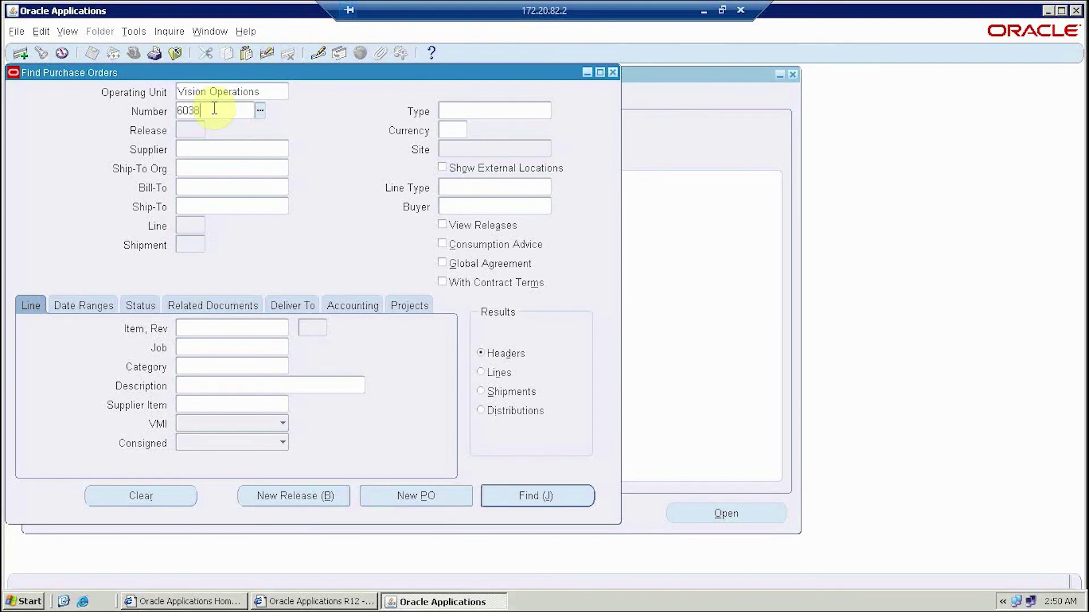
pyautogui.press('Return')
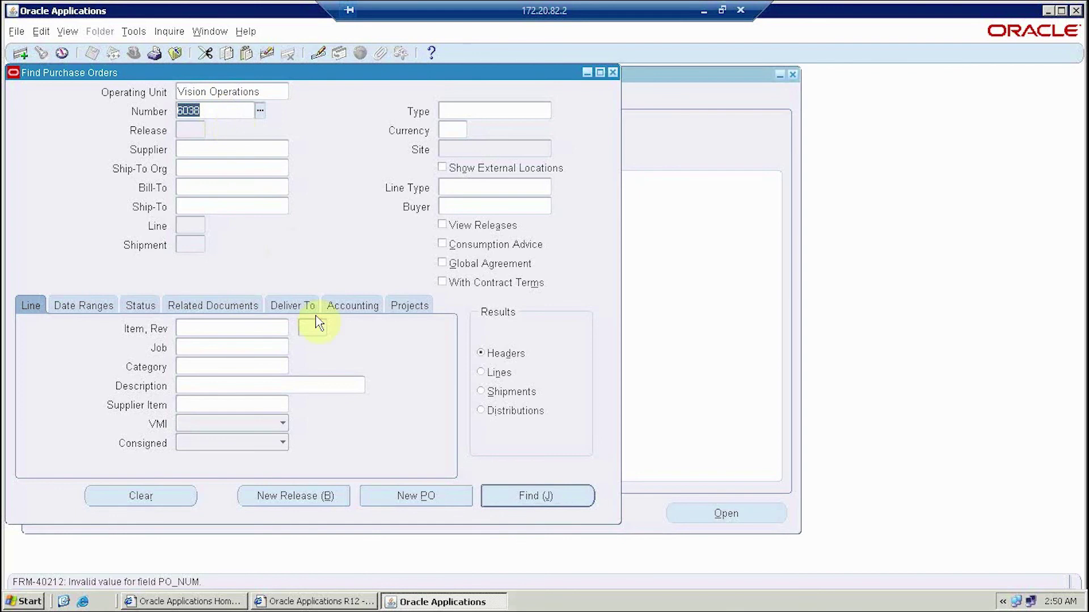
pyautogui.click(226, 111)
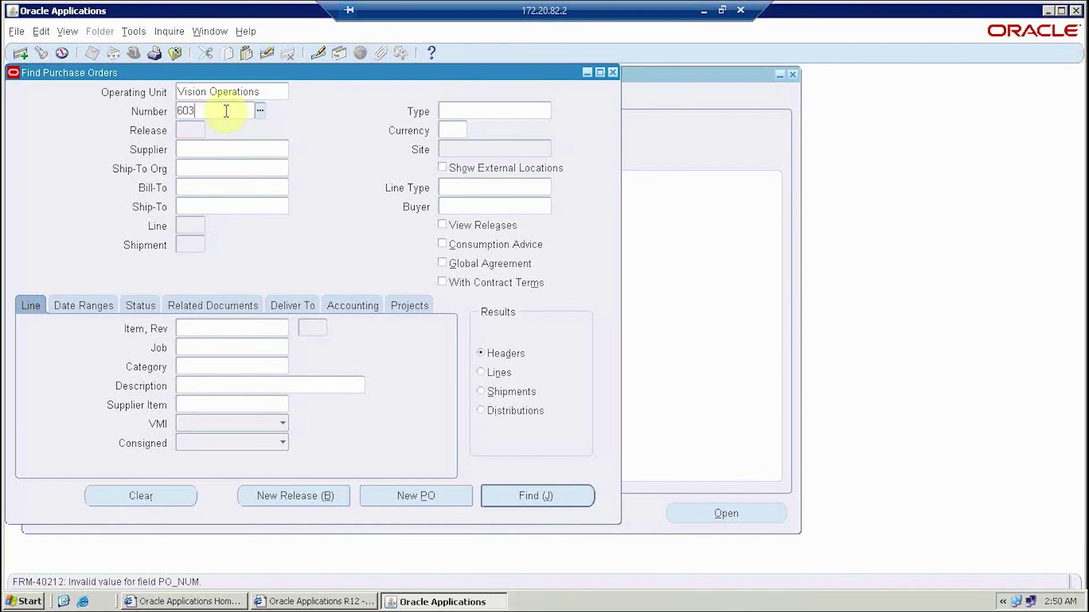
pyautogui.press('Return')
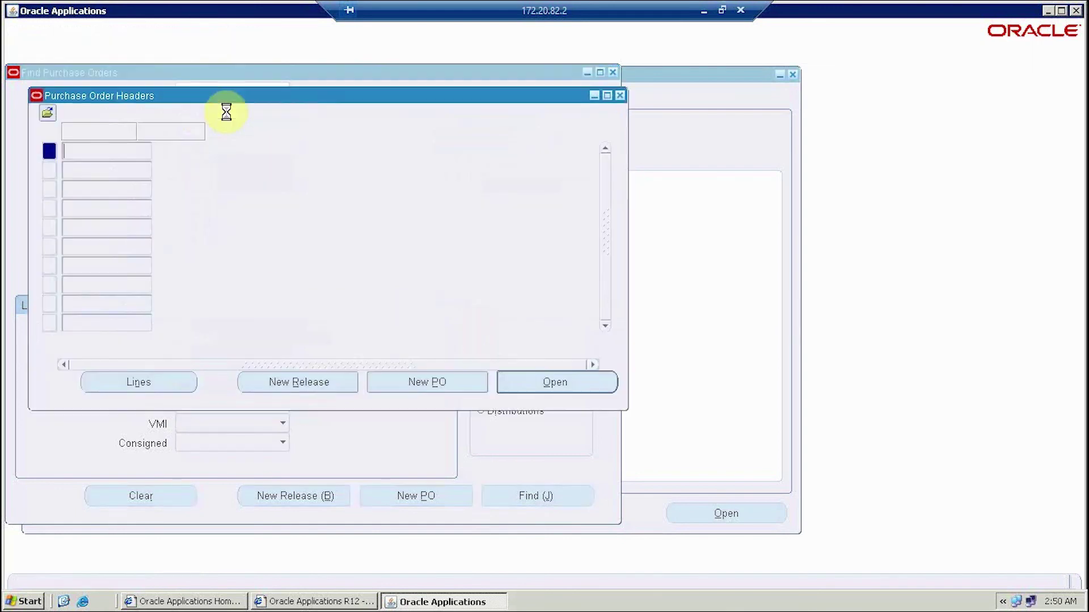